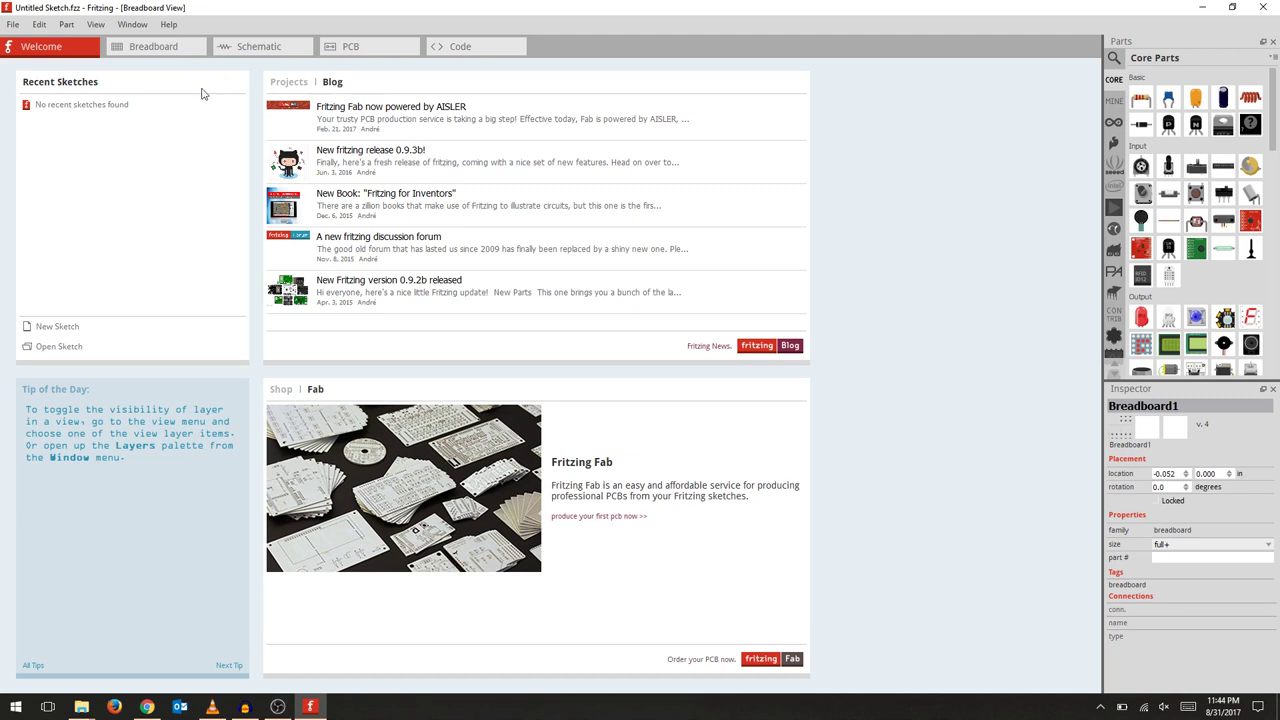
- Leave the welcome page for Breadboard view, then switch to the empty Schematic view
{"action": "left_click", "coordinate": [152, 47]}
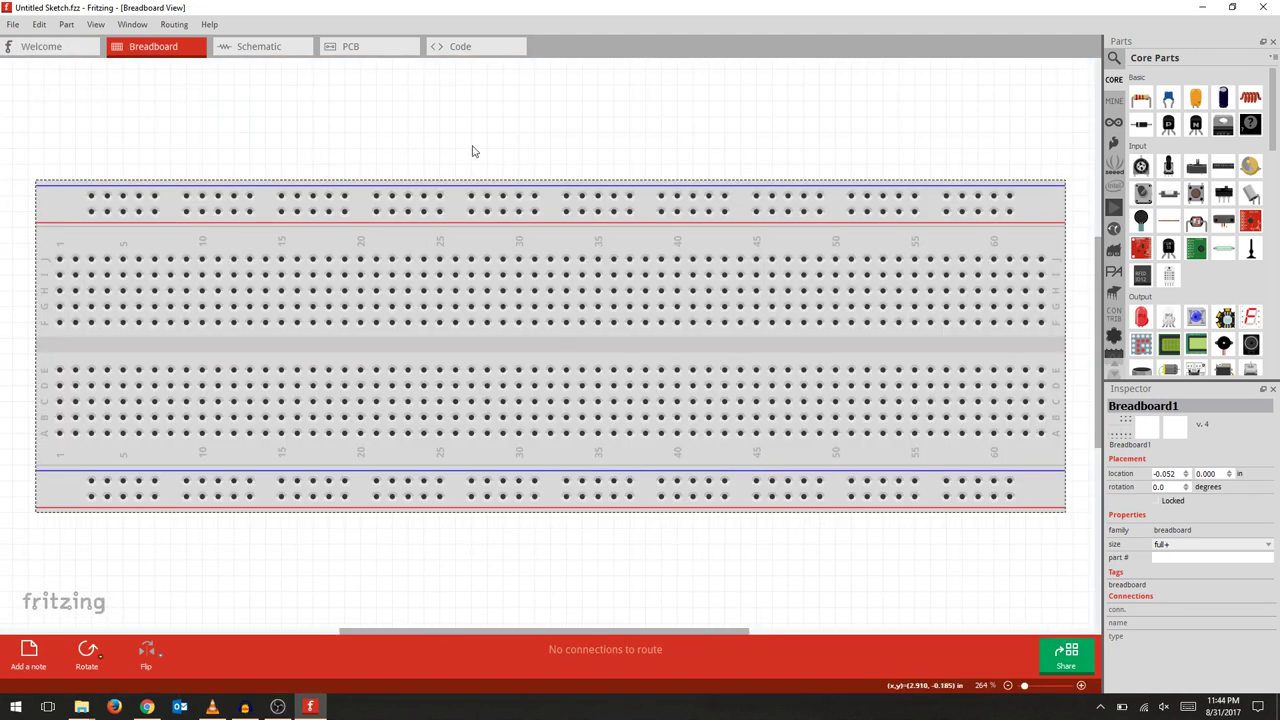
{"action": "left_click", "coordinate": [260, 47]}
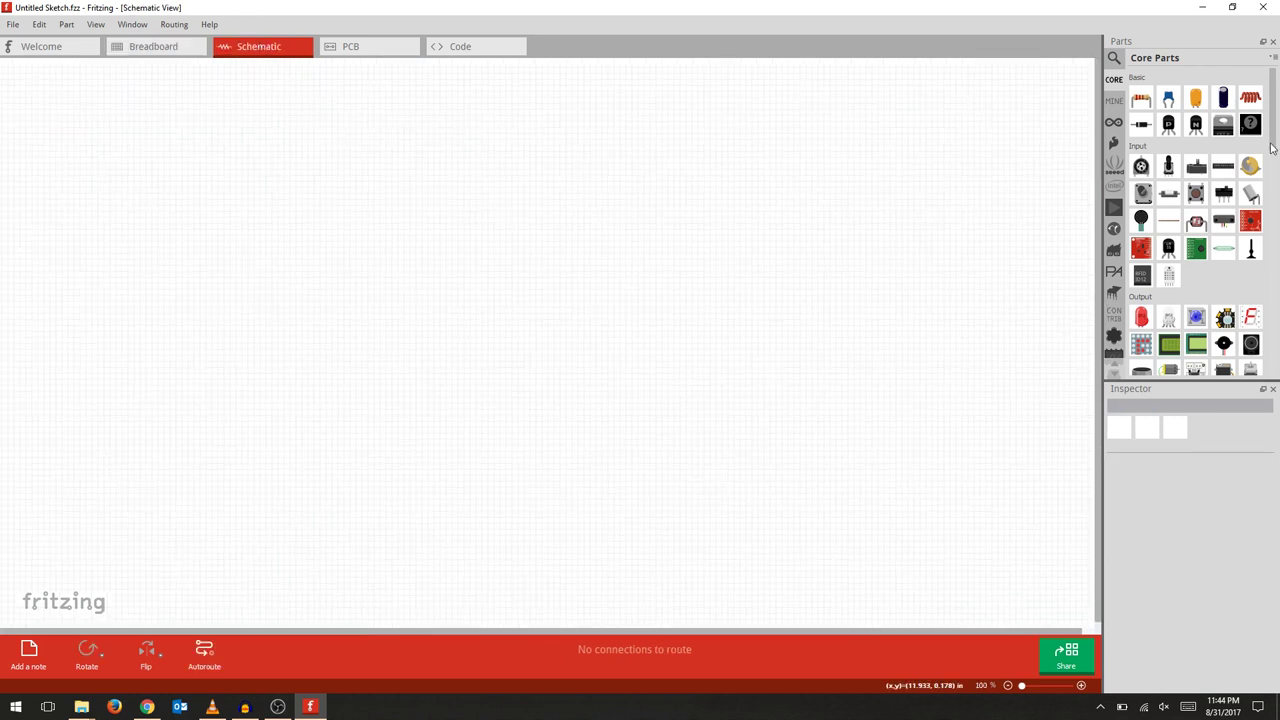
- Place a DC Power source V1 from the Schematic View parts onto the canvas
{"action": "left_click_drag", "start_coordinate": [1274, 140], "coordinate": [1277, 342]}
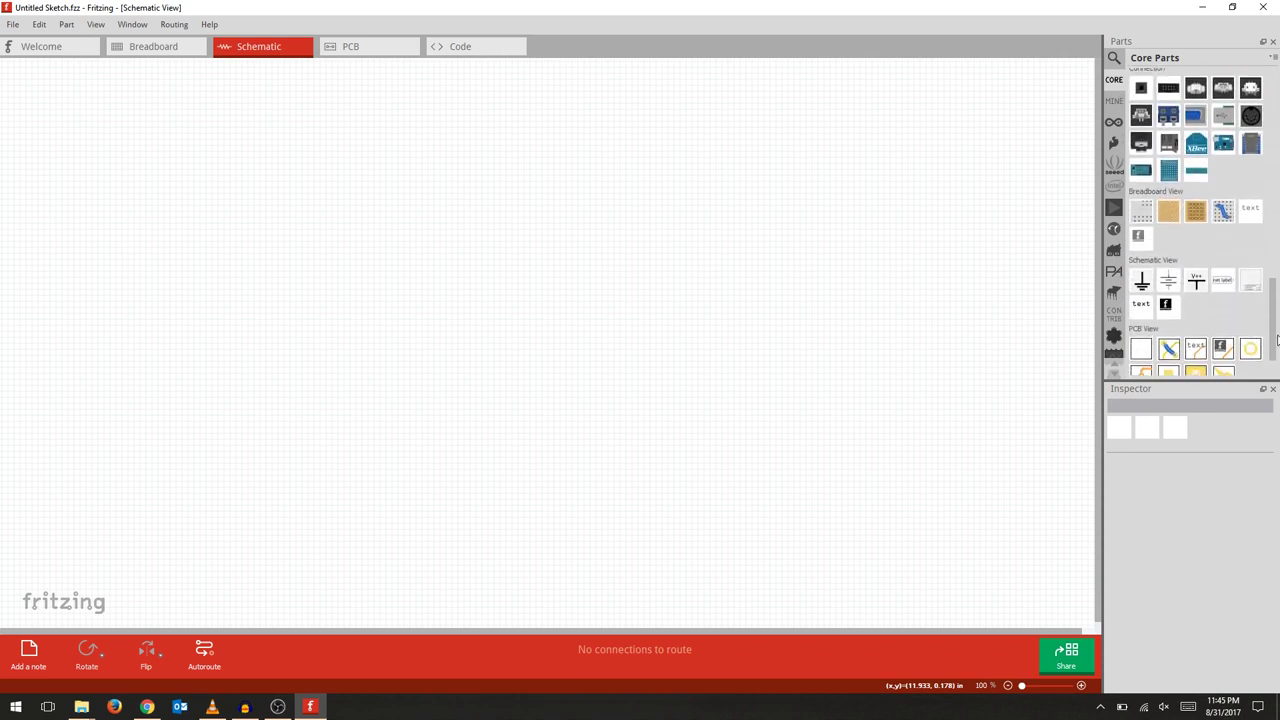
{"action": "left_click", "coordinate": [1170, 283]}
{"action": "left_click_drag", "start_coordinate": [1170, 283], "coordinate": [298, 309]}
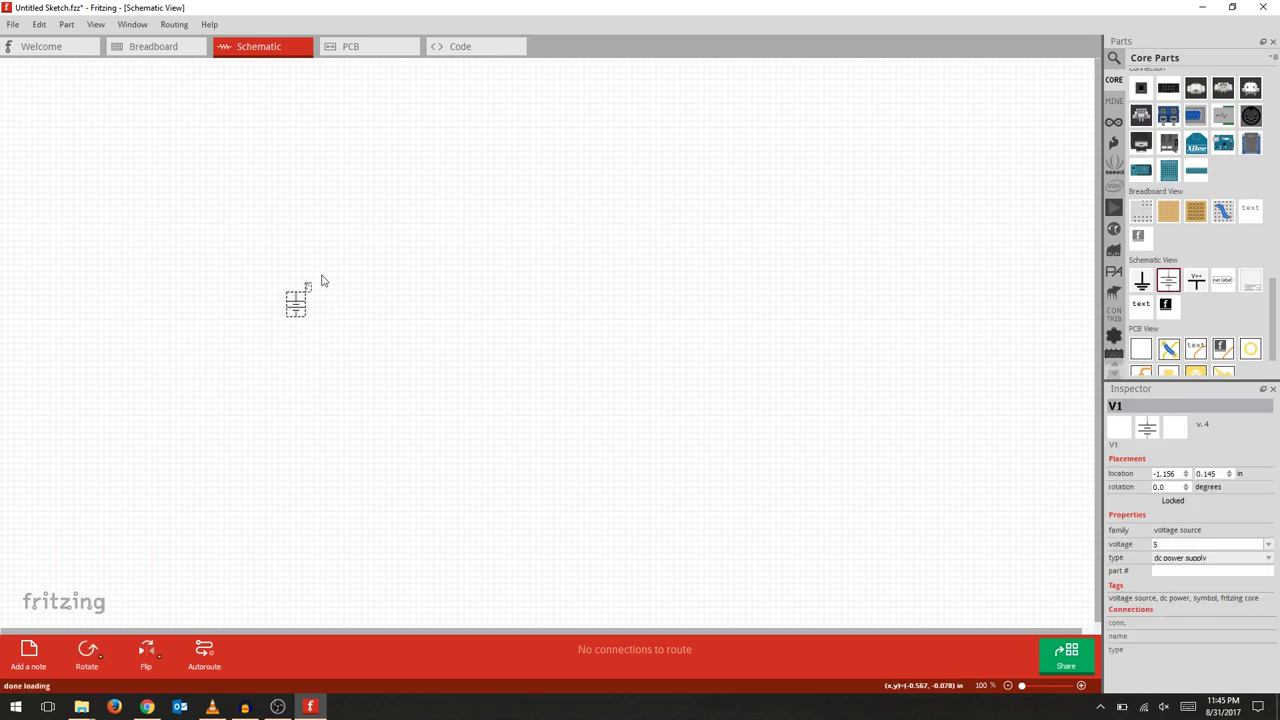
- Set the V1 power source's voltage to 12V
{"action": "scroll", "coordinate": [305, 318], "scroll_direction": "up", "scroll_amount": 3}
{"action": "scroll", "coordinate": [310, 326], "scroll_direction": "up", "scroll_amount": 6}
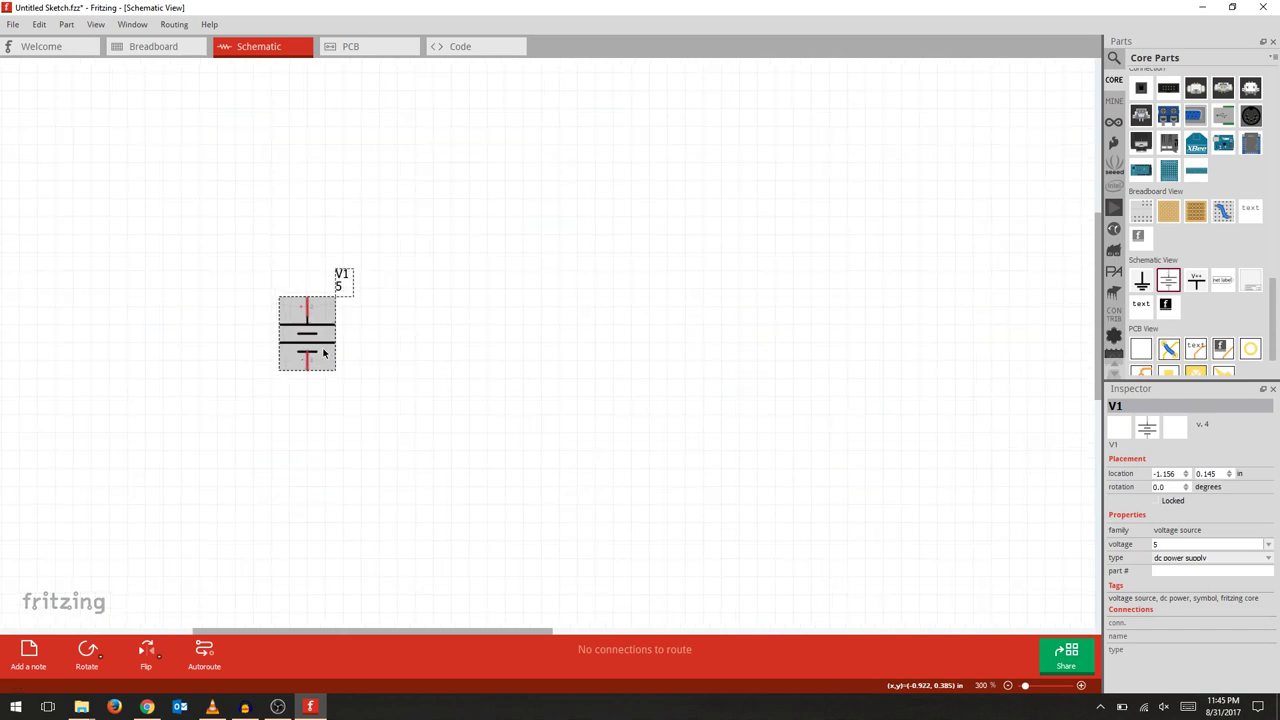
{"action": "left_click", "coordinate": [391, 319]}
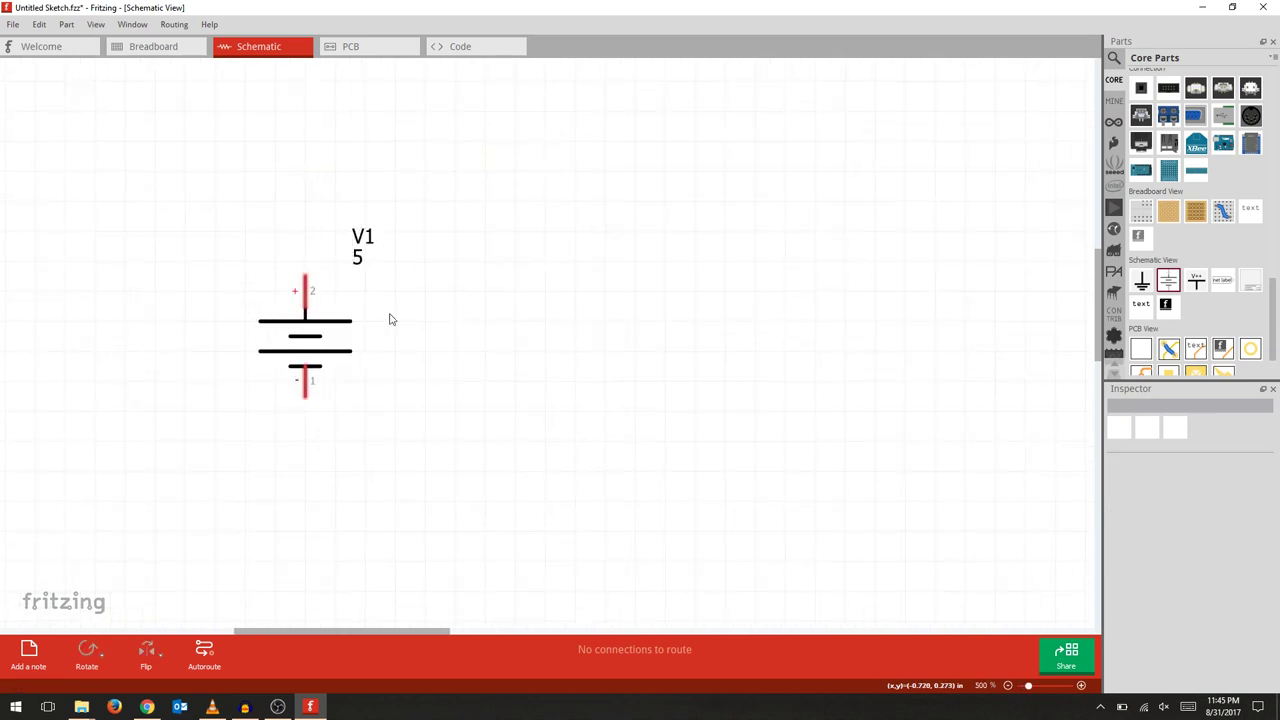
{"action": "left_click", "coordinate": [320, 337]}
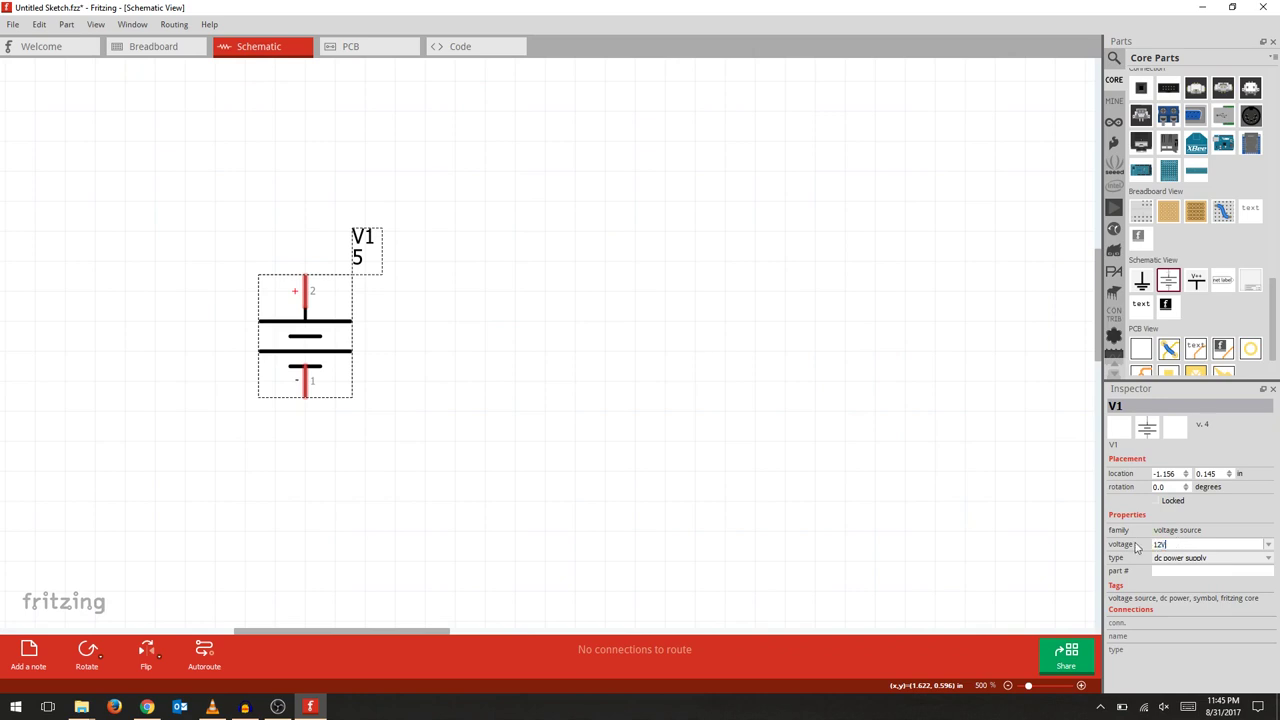
{"action": "type", "text": "12V"}
{"action": "key", "text": "Return"}
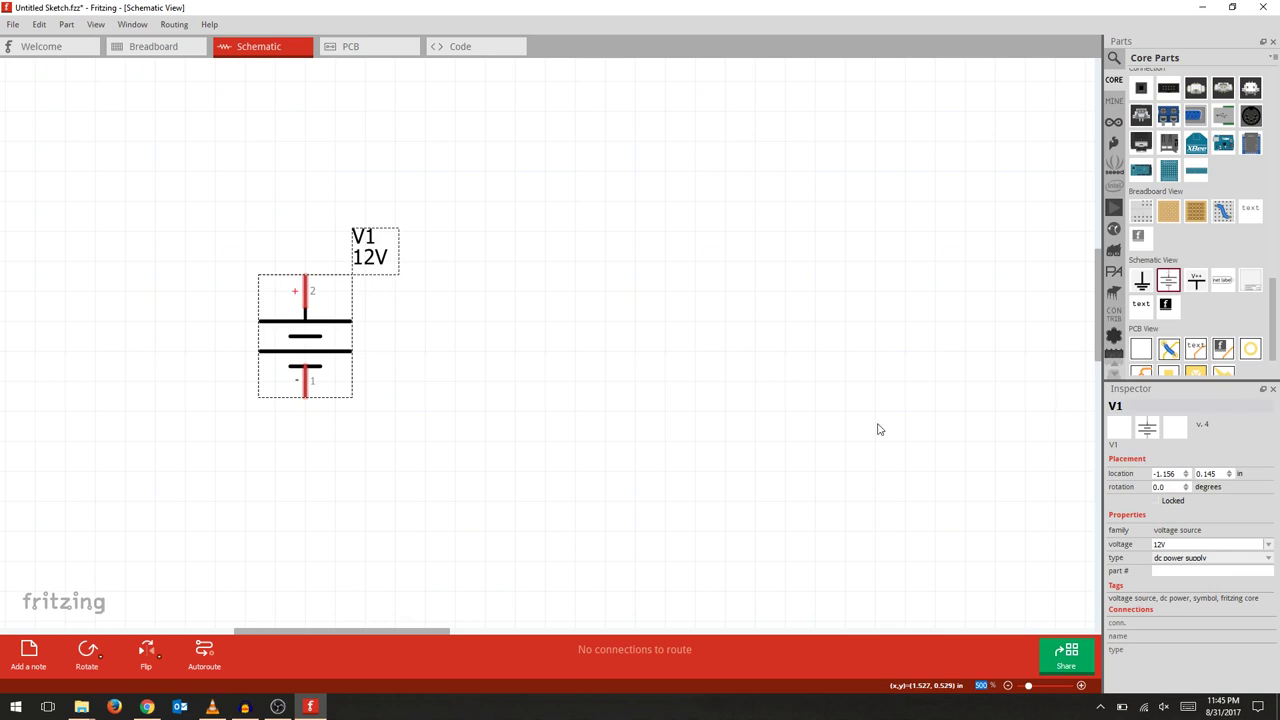
{"action": "left_click", "coordinate": [423, 340]}
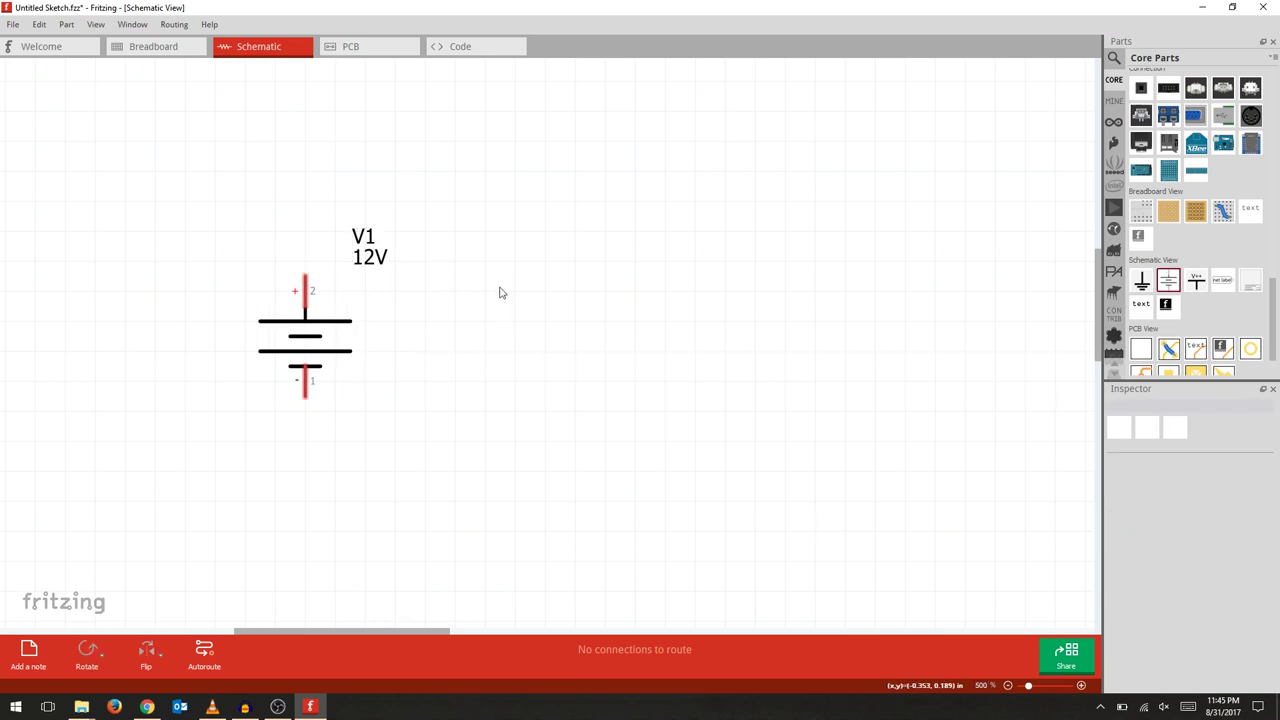
{"action": "left_click_drag", "start_coordinate": [1274, 298], "coordinate": [1272, 70]}
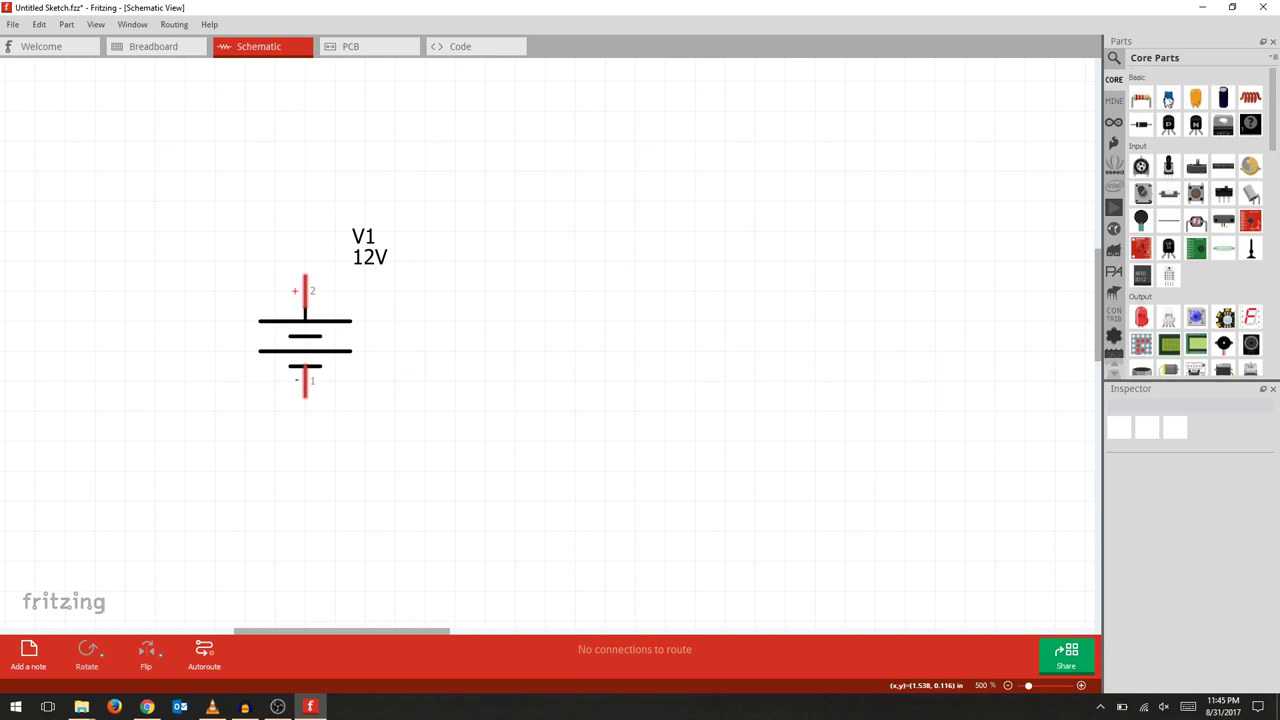
- Place resistor R1 right of V1 and set its resistance to 120Ω
{"action": "left_click", "coordinate": [1145, 100]}
{"action": "left_click_drag", "start_coordinate": [1147, 101], "coordinate": [528, 272]}
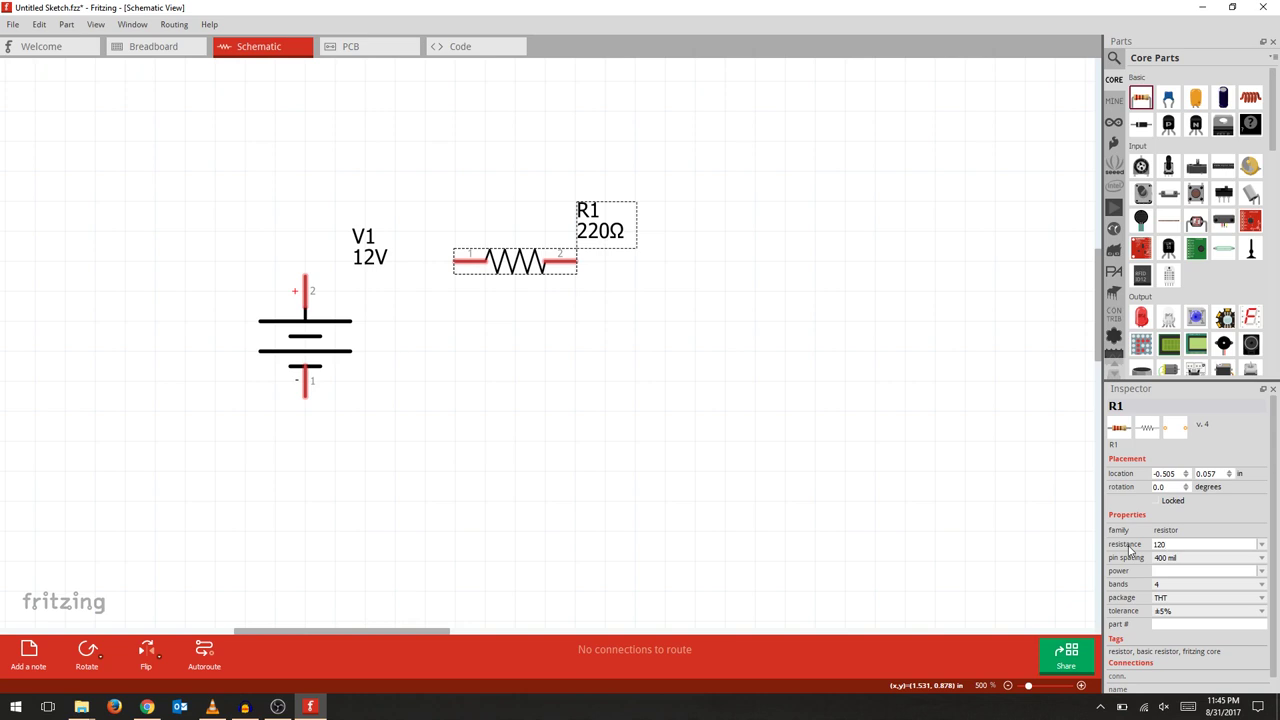
{"action": "key", "text": "Return"}
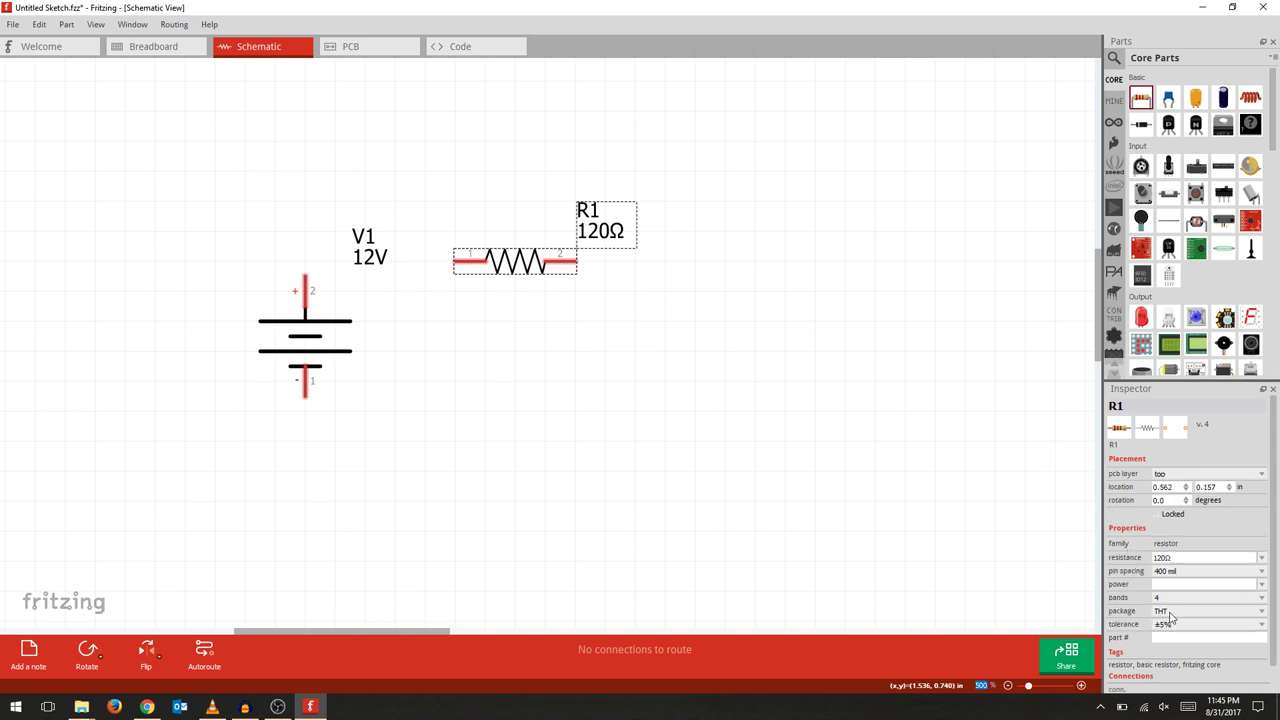
{"action": "left_click", "coordinate": [645, 384]}
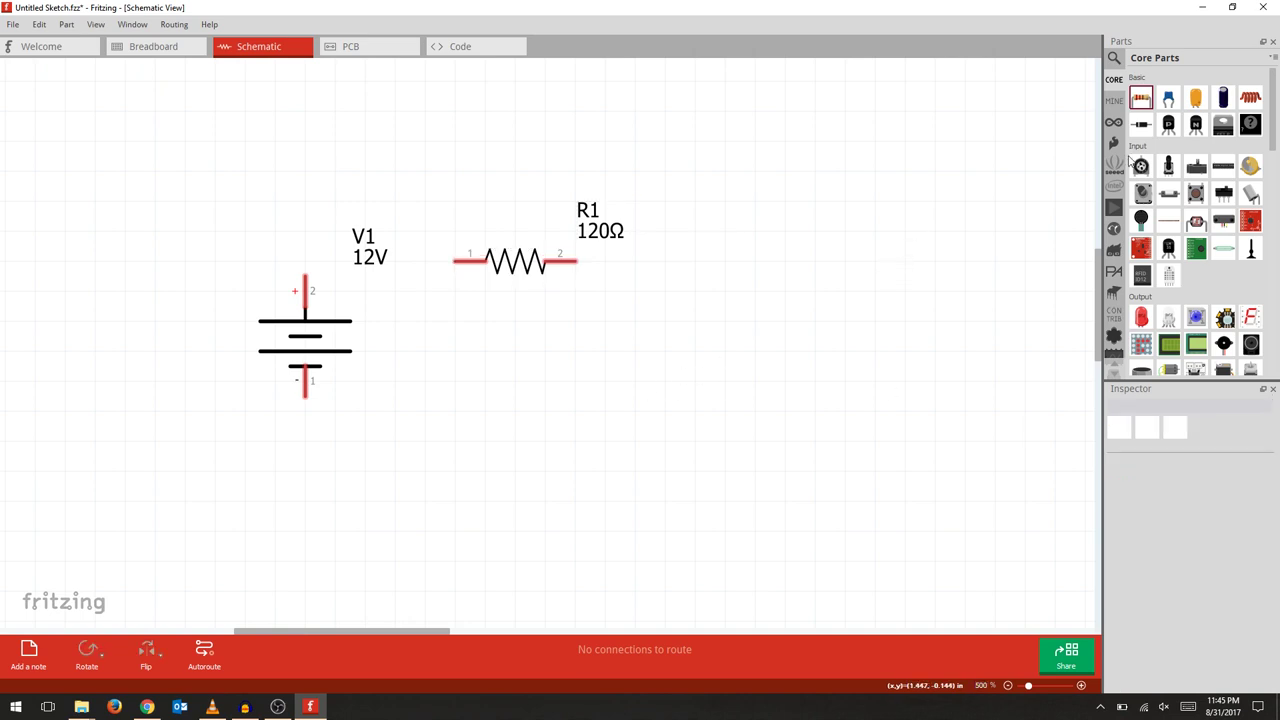
- Add a DC motor M1 to the right of R1
{"action": "scroll", "coordinate": [1172, 279], "scroll_direction": "down", "scroll_amount": 3}
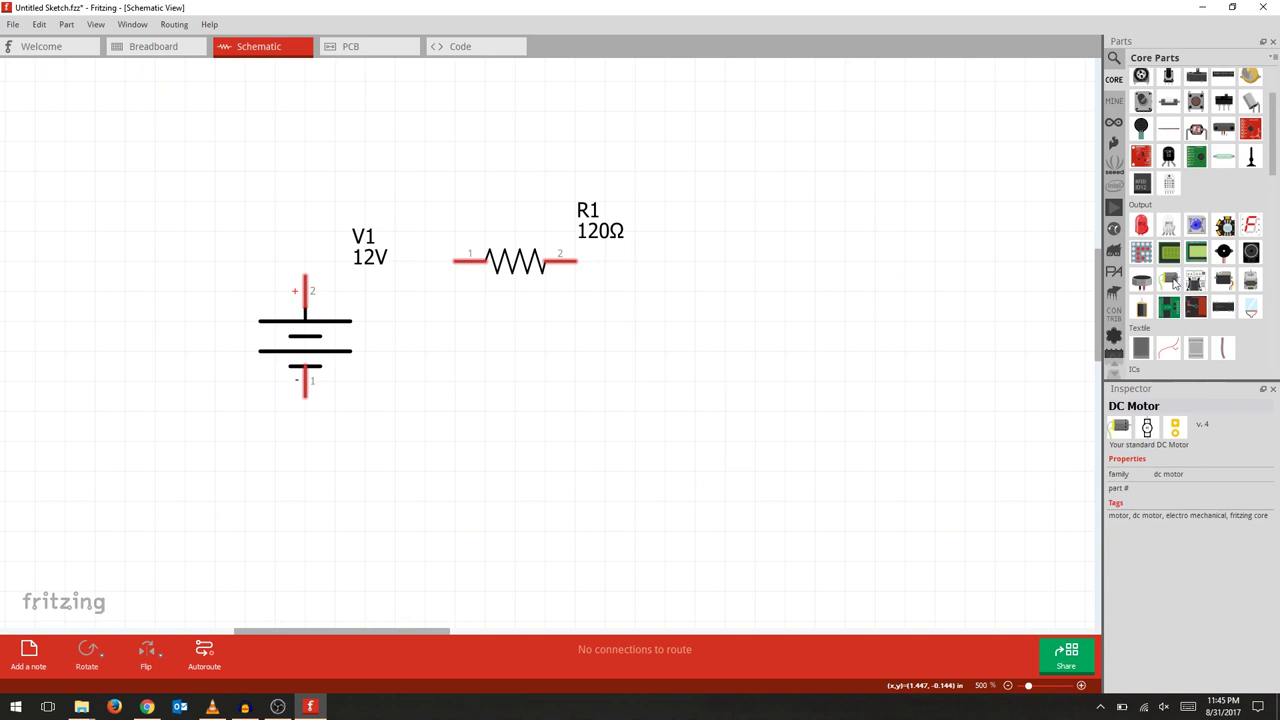
{"action": "left_click_drag", "start_coordinate": [1172, 283], "coordinate": [669, 351]}
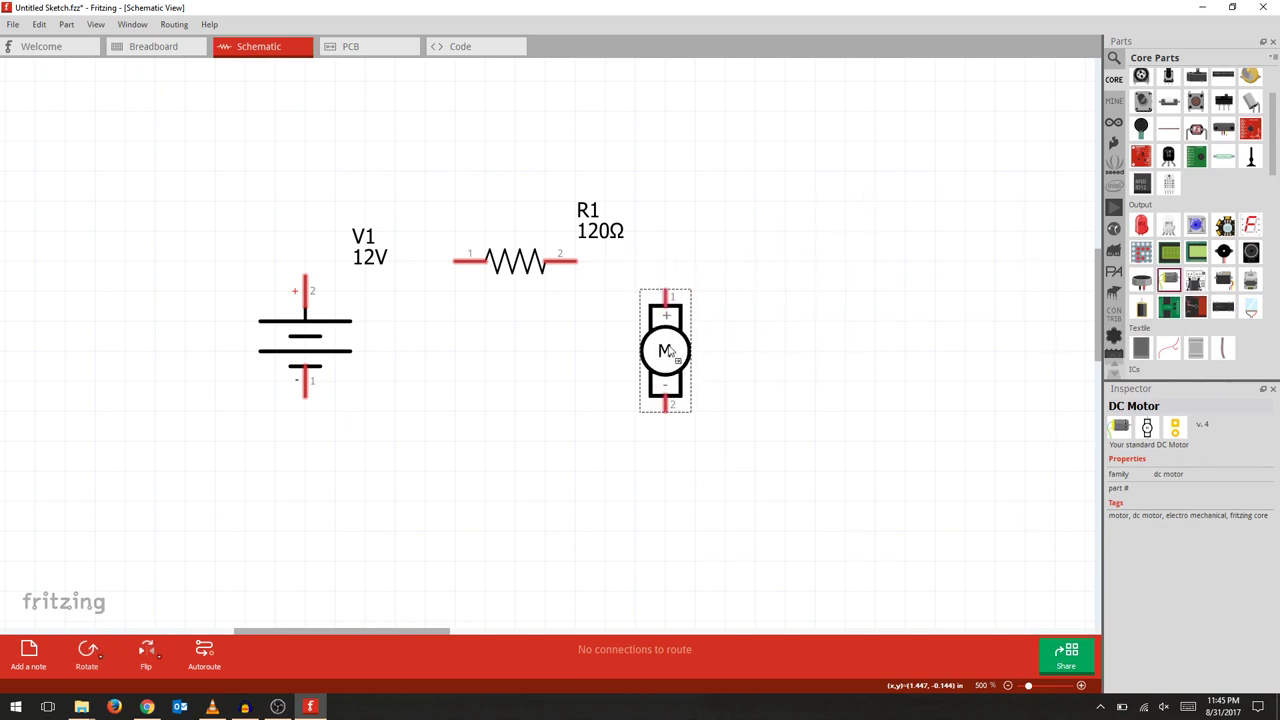
{"action": "left_click", "coordinate": [820, 420]}
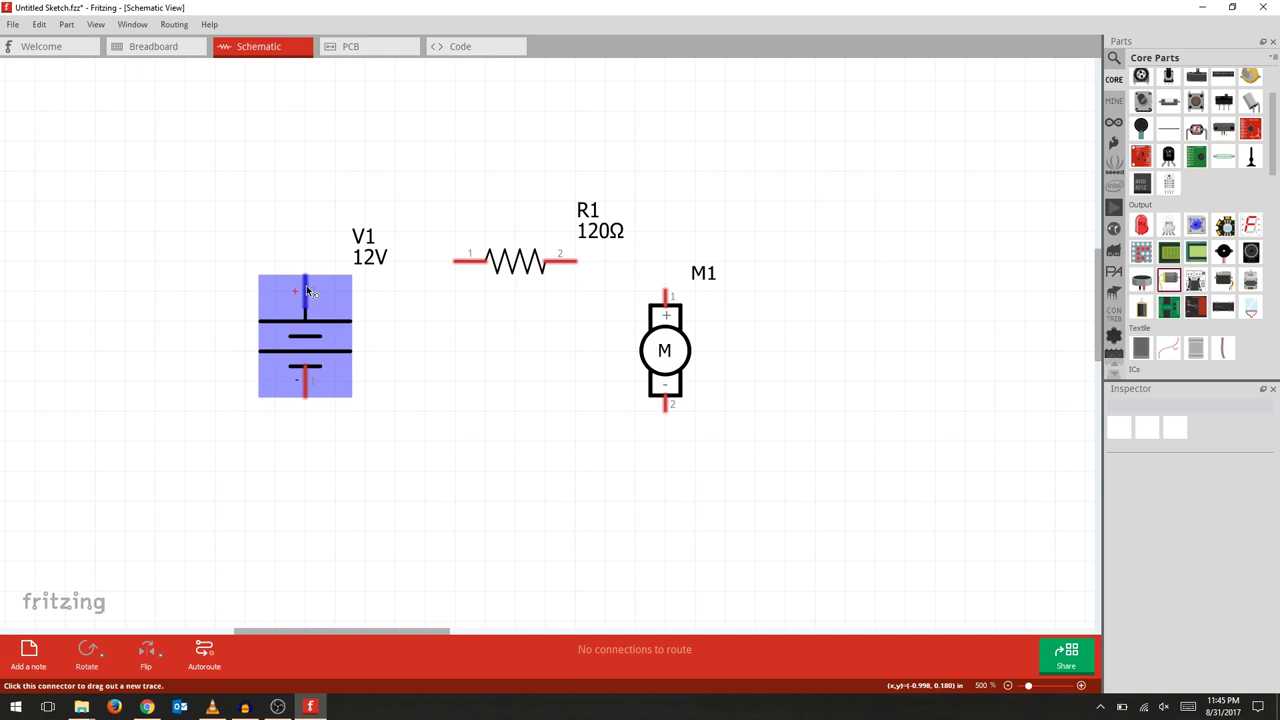
- Wire V1 to R1, R1 to M1, and M1 back to V1
{"action": "left_click_drag", "start_coordinate": [307, 289], "coordinate": [457, 261]}
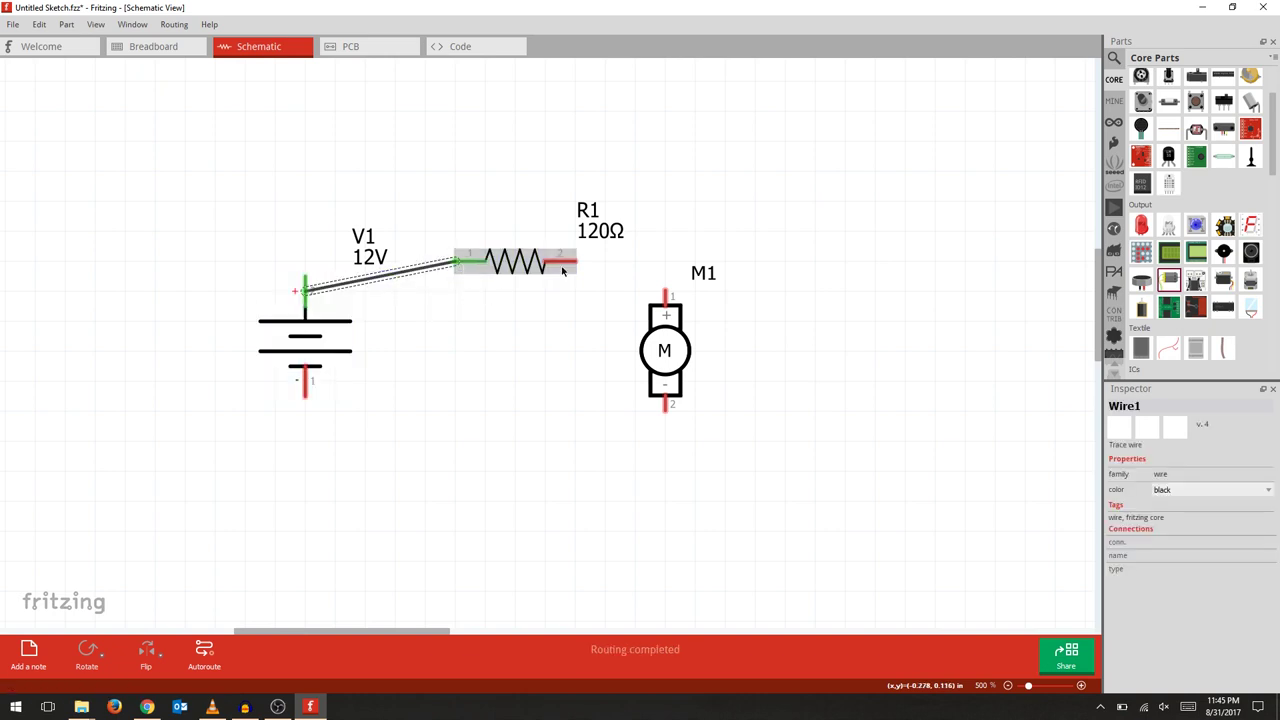
{"action": "left_click_drag", "start_coordinate": [572, 262], "coordinate": [666, 294]}
{"action": "left_click_drag", "start_coordinate": [666, 408], "coordinate": [315, 403]}
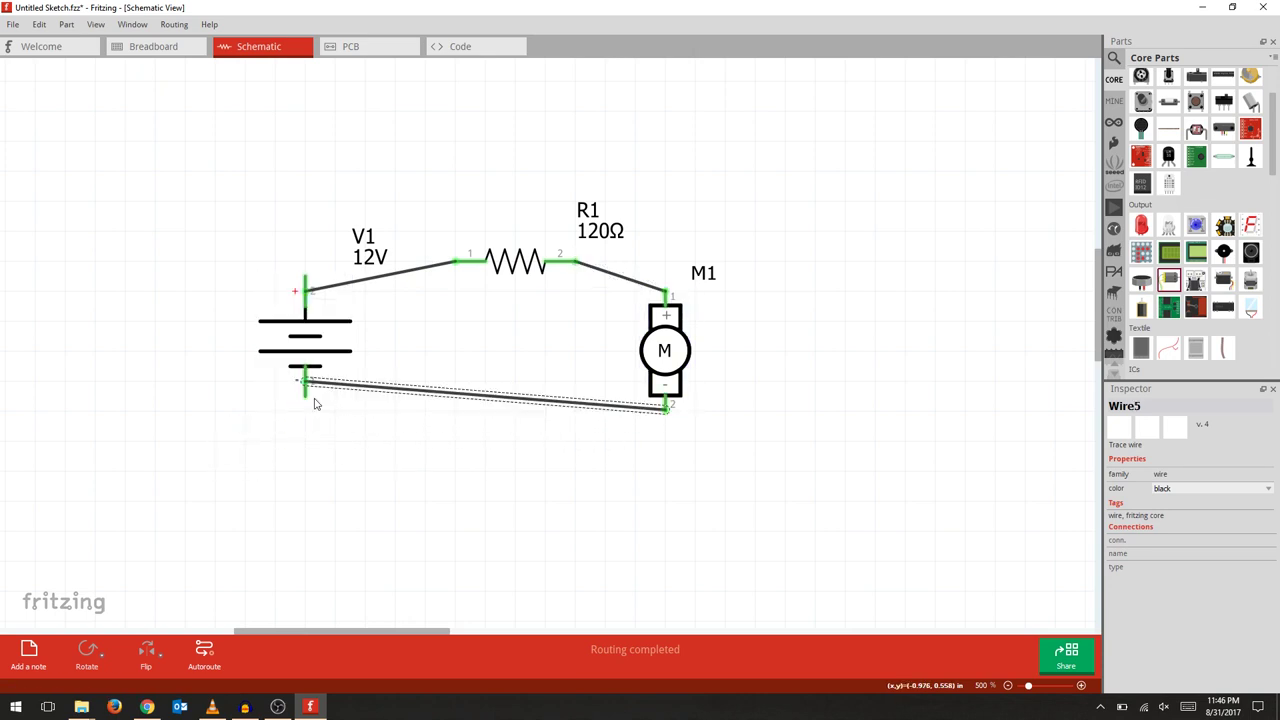
{"action": "left_click", "coordinate": [506, 467]}
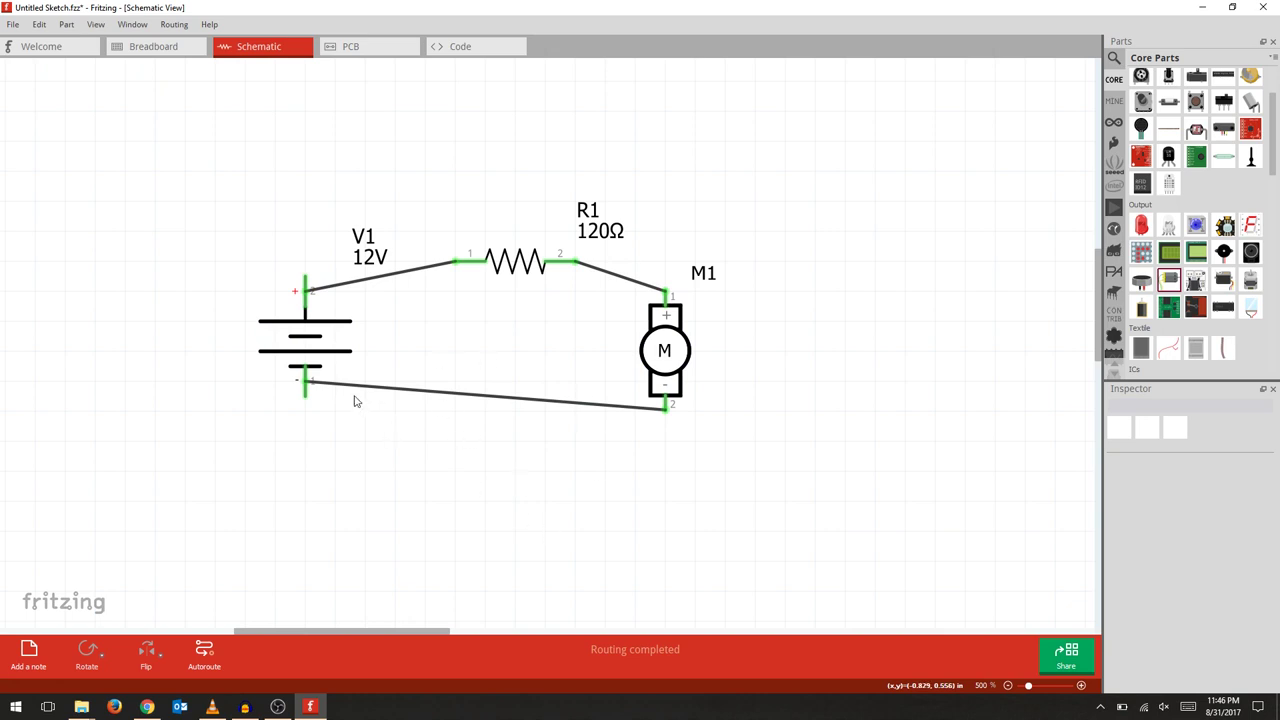
- Bend the loop's wires into right angles under V1, above V1 and above M1
{"action": "left_click_drag", "start_coordinate": [354, 393], "coordinate": [311, 415]}
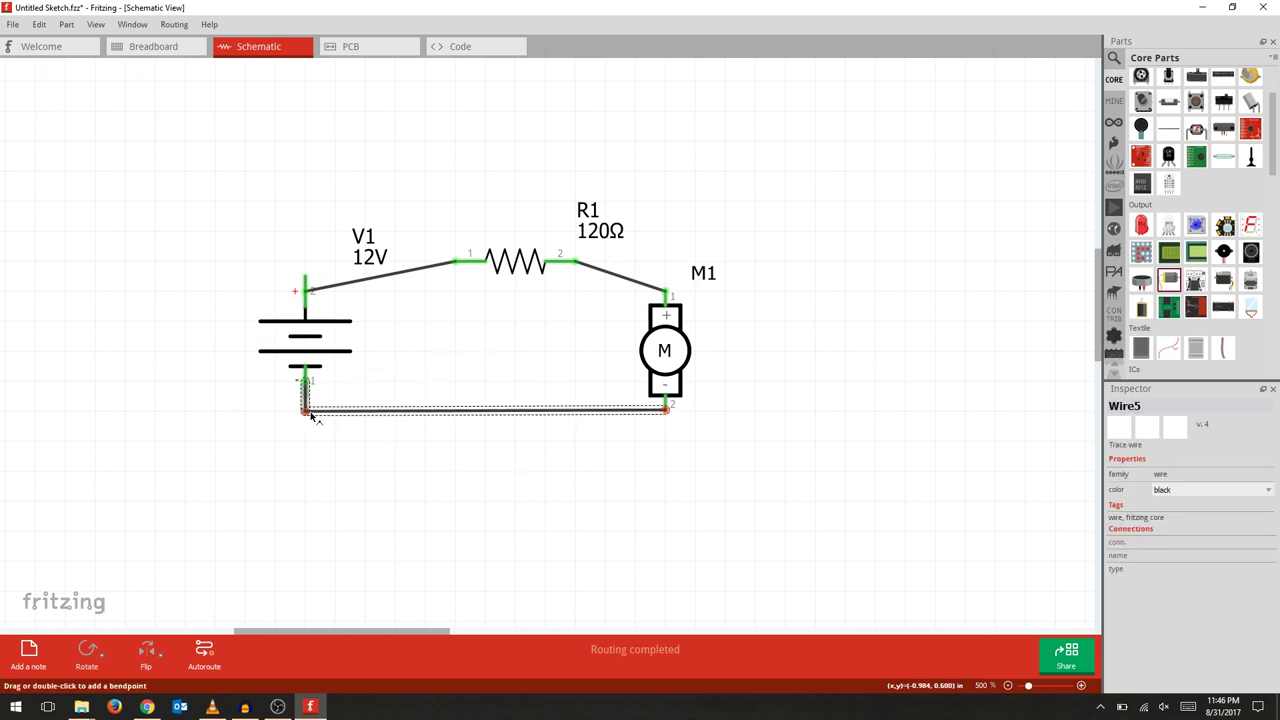
{"action": "left_click", "coordinate": [418, 497]}
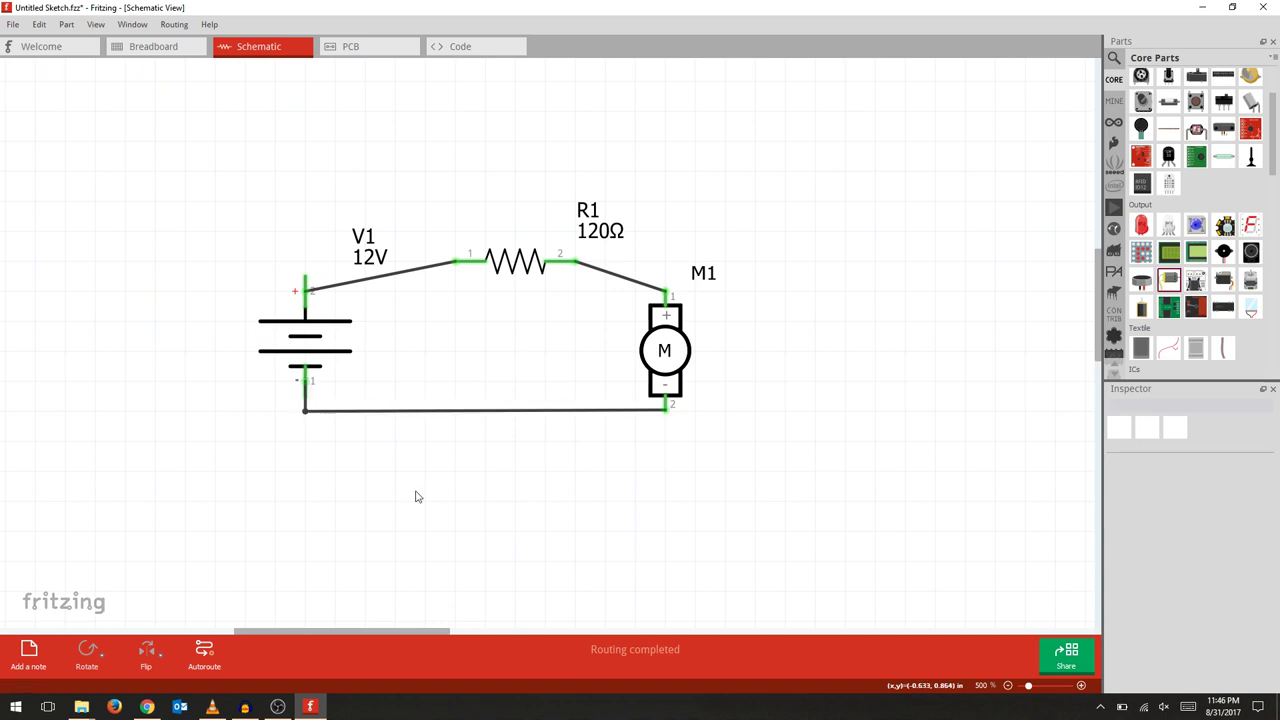
{"action": "left_click_drag", "start_coordinate": [399, 283], "coordinate": [313, 266]}
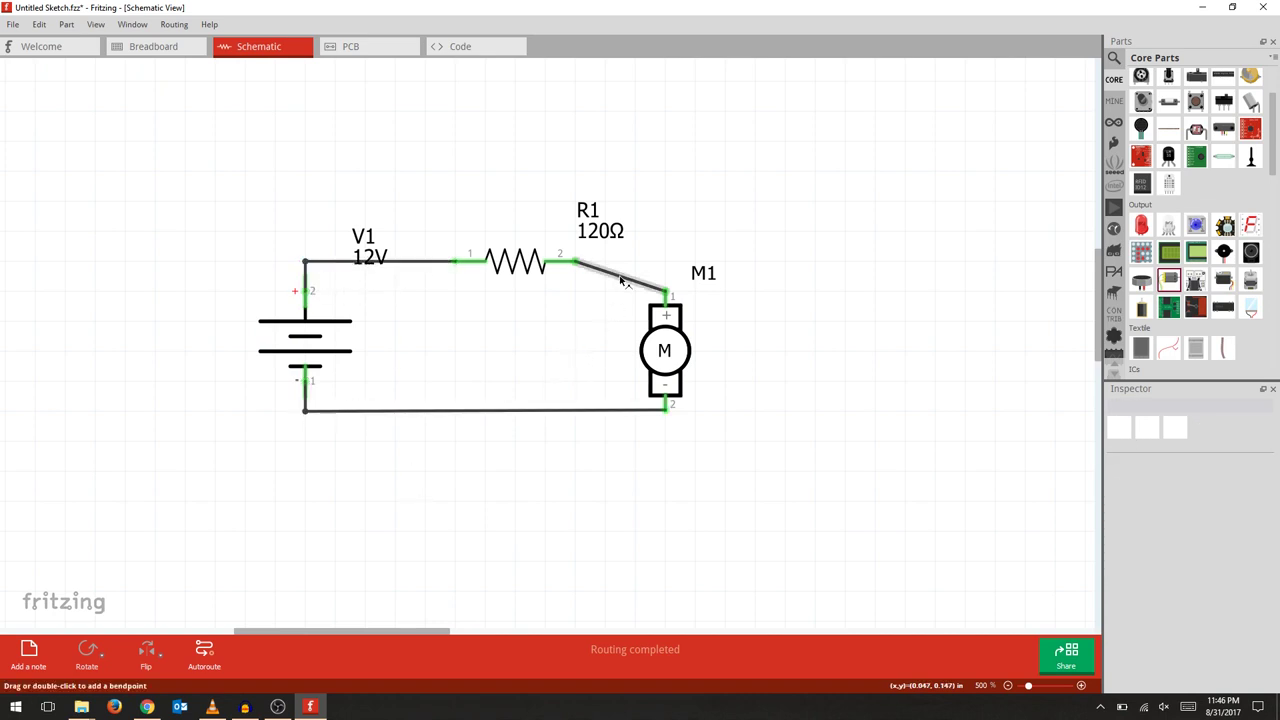
{"action": "left_click_drag", "start_coordinate": [622, 280], "coordinate": [669, 280]}
{"action": "left_click", "coordinate": [788, 444]}
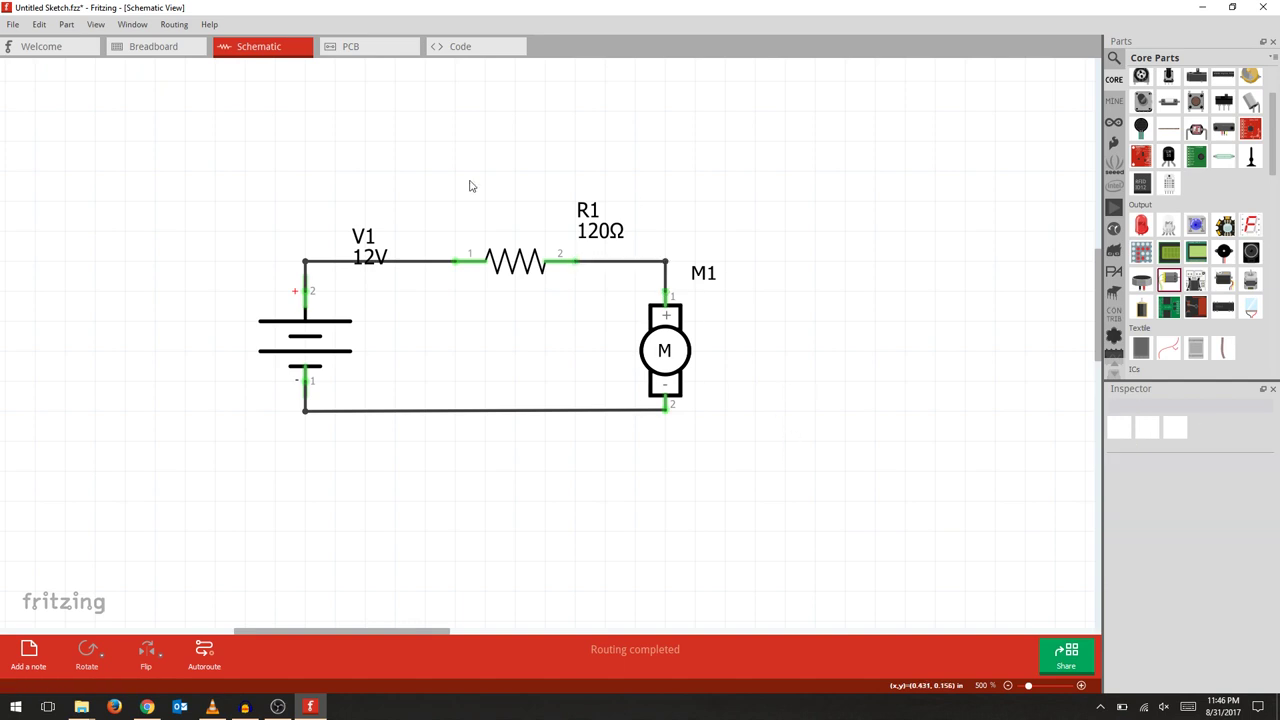
- Nudge R1 slightly left and move V1's 12V label to the battery's upper left
{"action": "left_click_drag", "start_coordinate": [530, 268], "coordinate": [513, 271]}
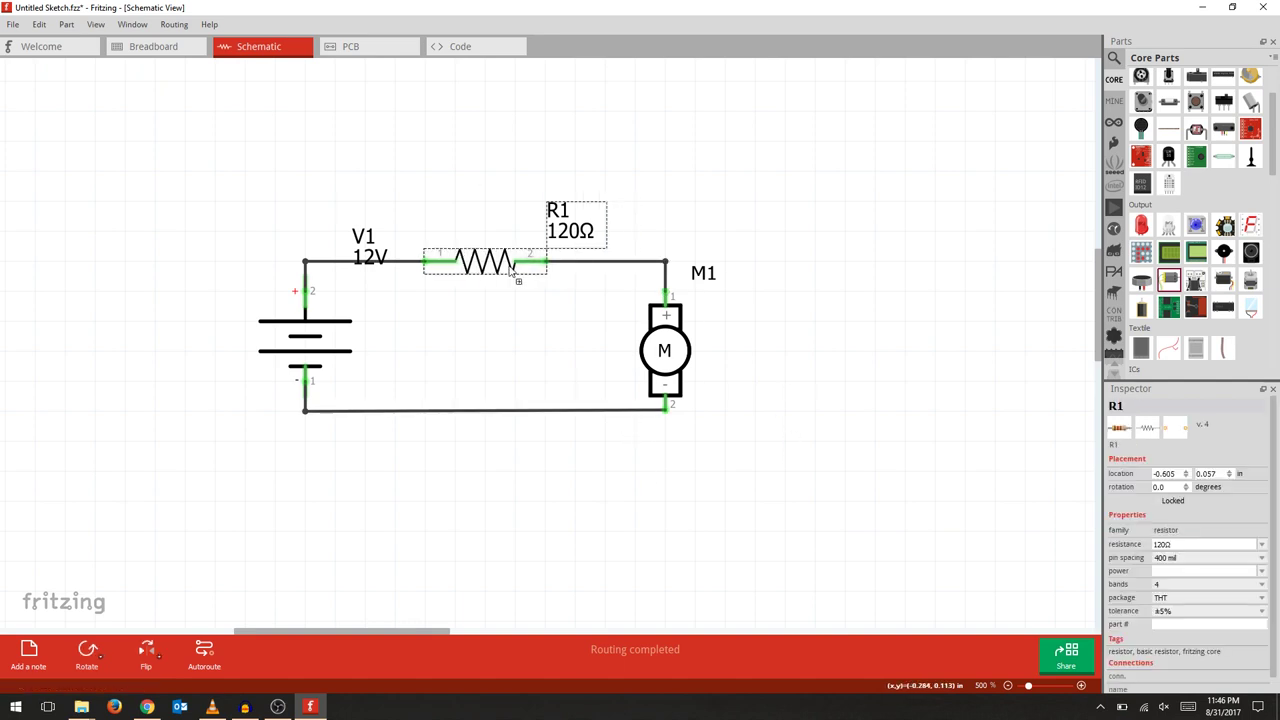
{"action": "left_click", "coordinate": [513, 333]}
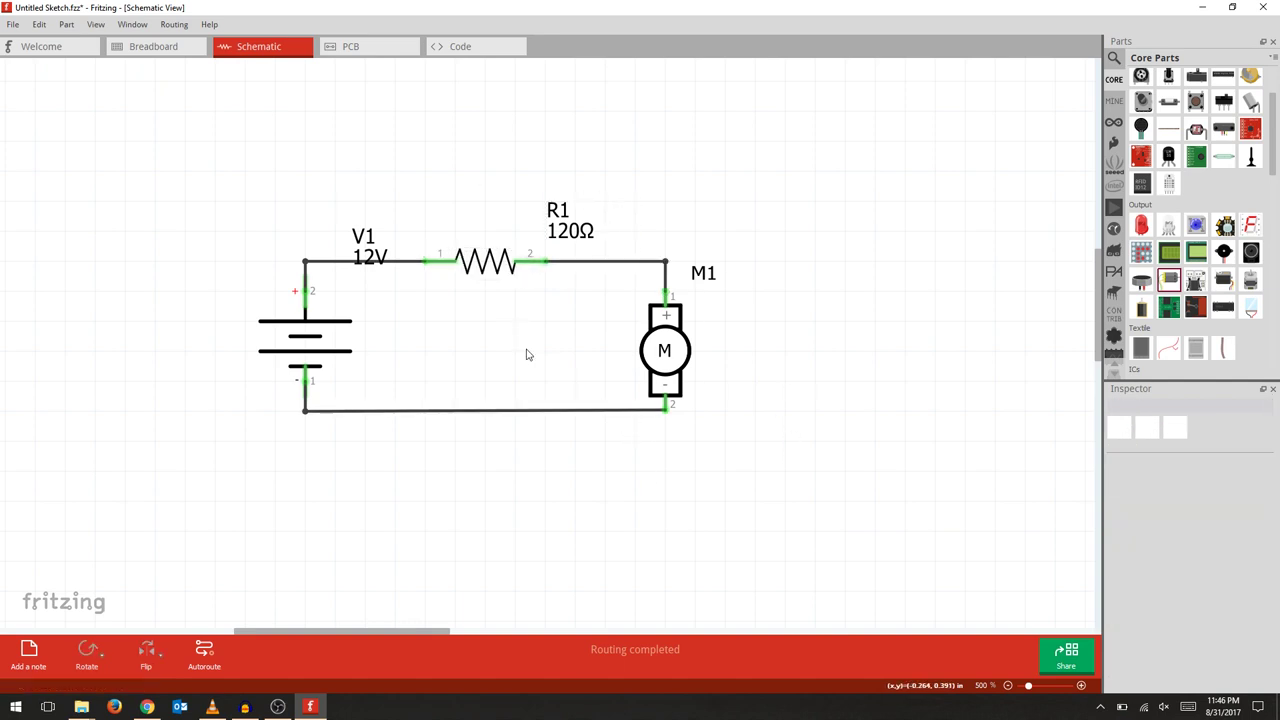
{"action": "left_click", "coordinate": [368, 250]}
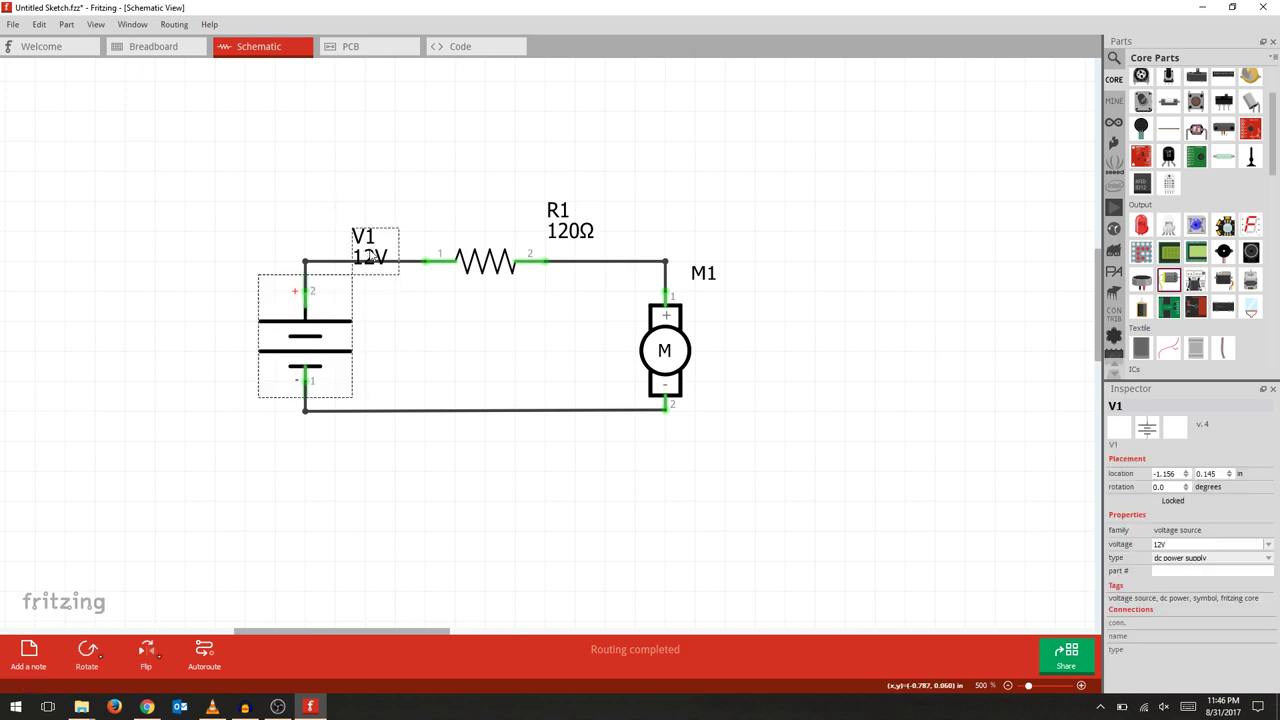
{"action": "left_click_drag", "start_coordinate": [369, 257], "coordinate": [259, 303]}
{"action": "left_click", "coordinate": [273, 460]}
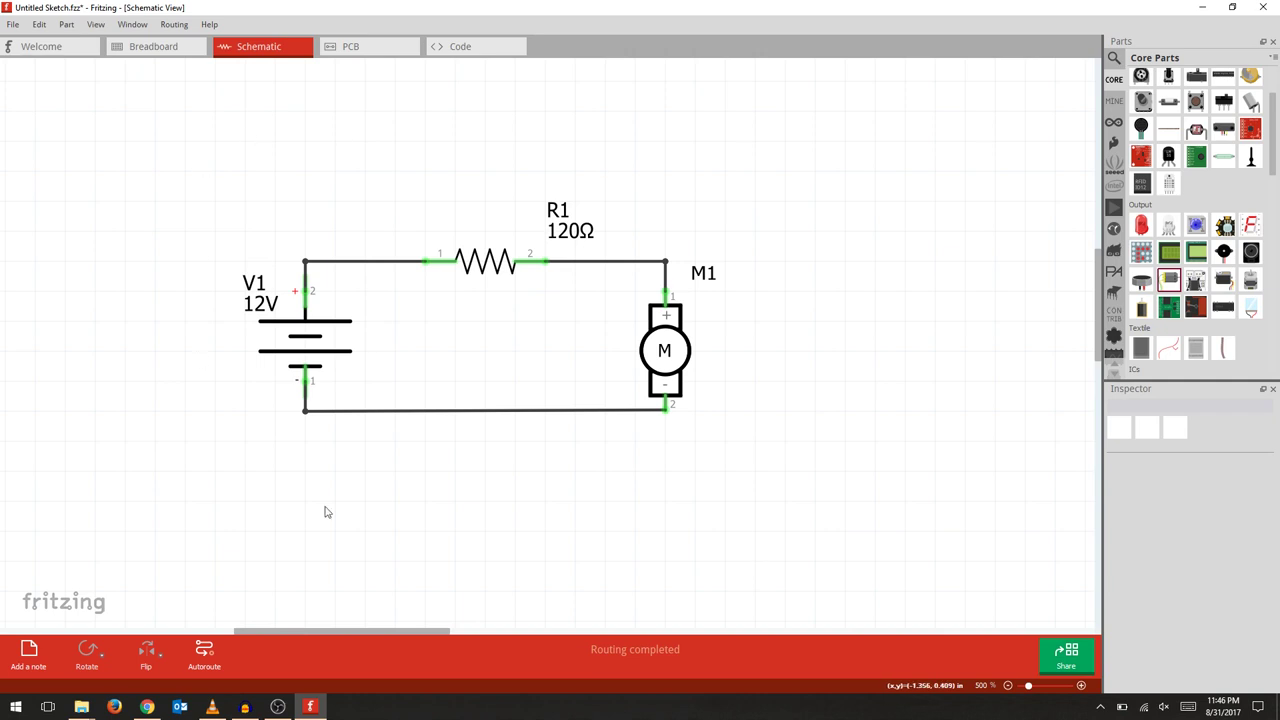
- Zoom in and recentre the enlarged circuit on the canvas
{"action": "scroll", "coordinate": [450, 352], "scroll_direction": "up", "scroll_amount": 3, "text": "ctrl"}
{"action": "scroll", "coordinate": [450, 352], "scroll_direction": "up", "scroll_amount": 3, "text": "ctrl"}
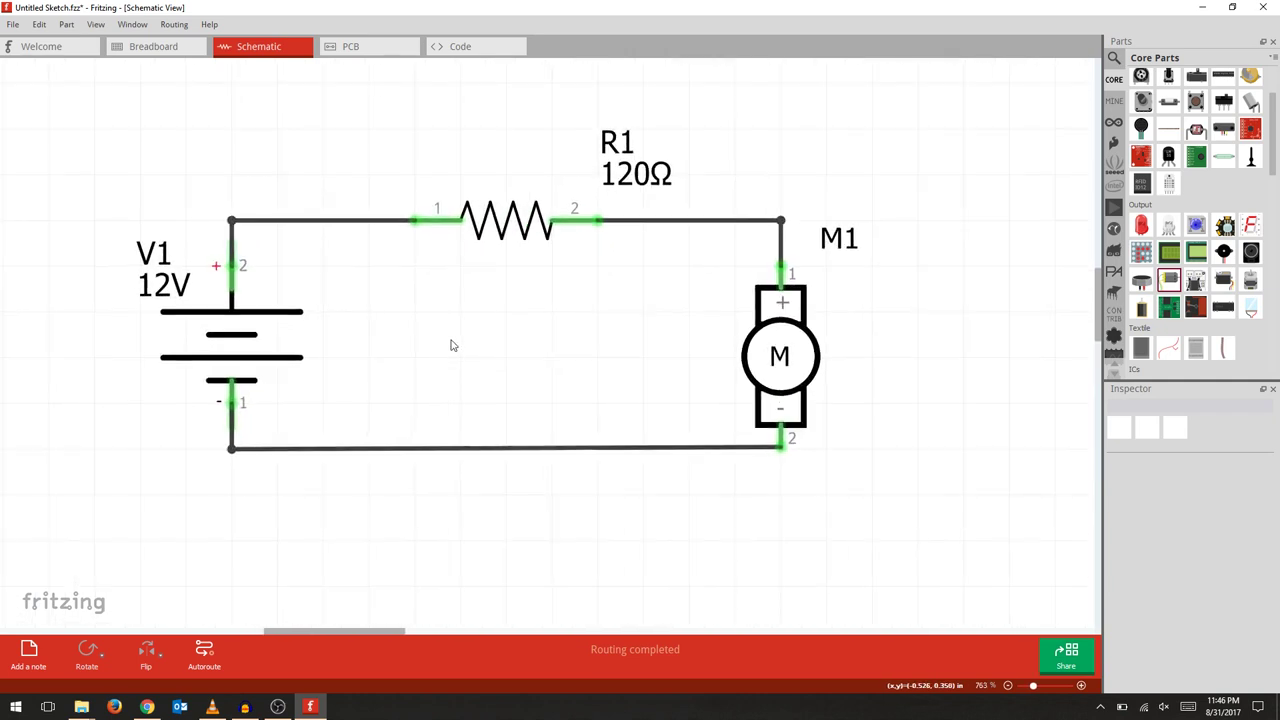
{"action": "left_click_drag", "start_coordinate": [450, 352], "coordinate": [513, 335]}
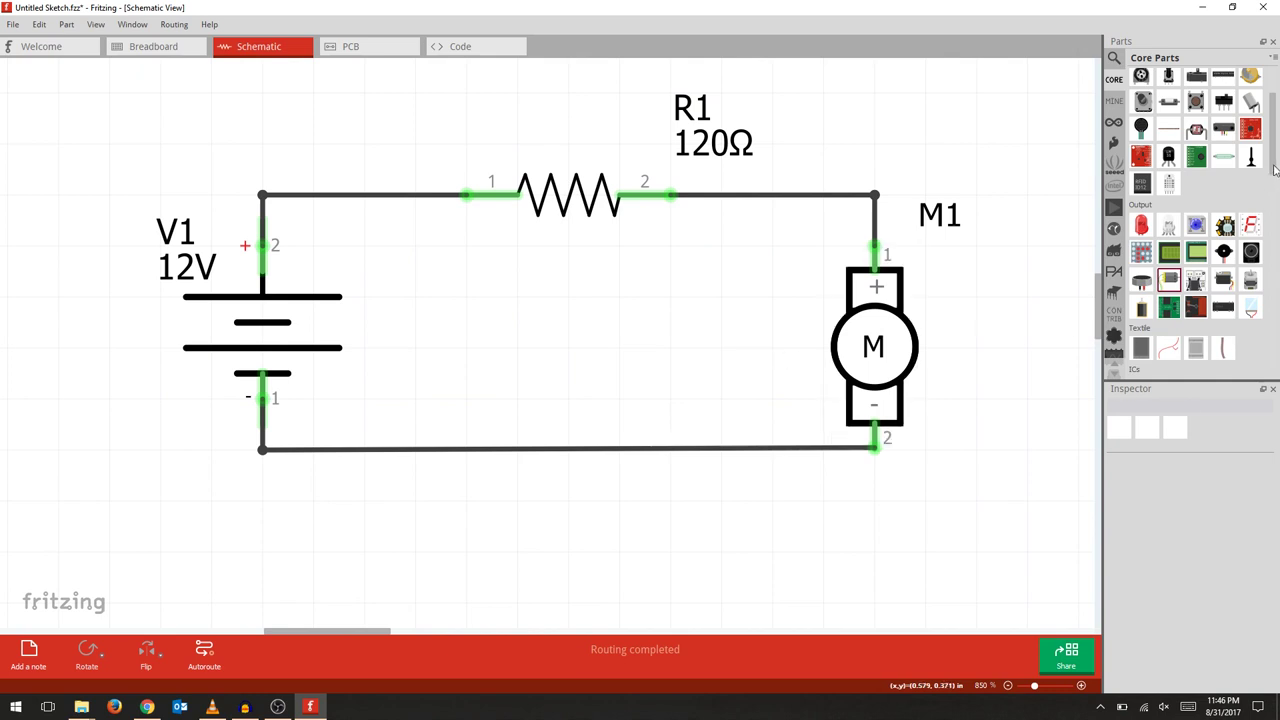
{"action": "left_click_drag", "start_coordinate": [1275, 170], "coordinate": [1275, 397]}
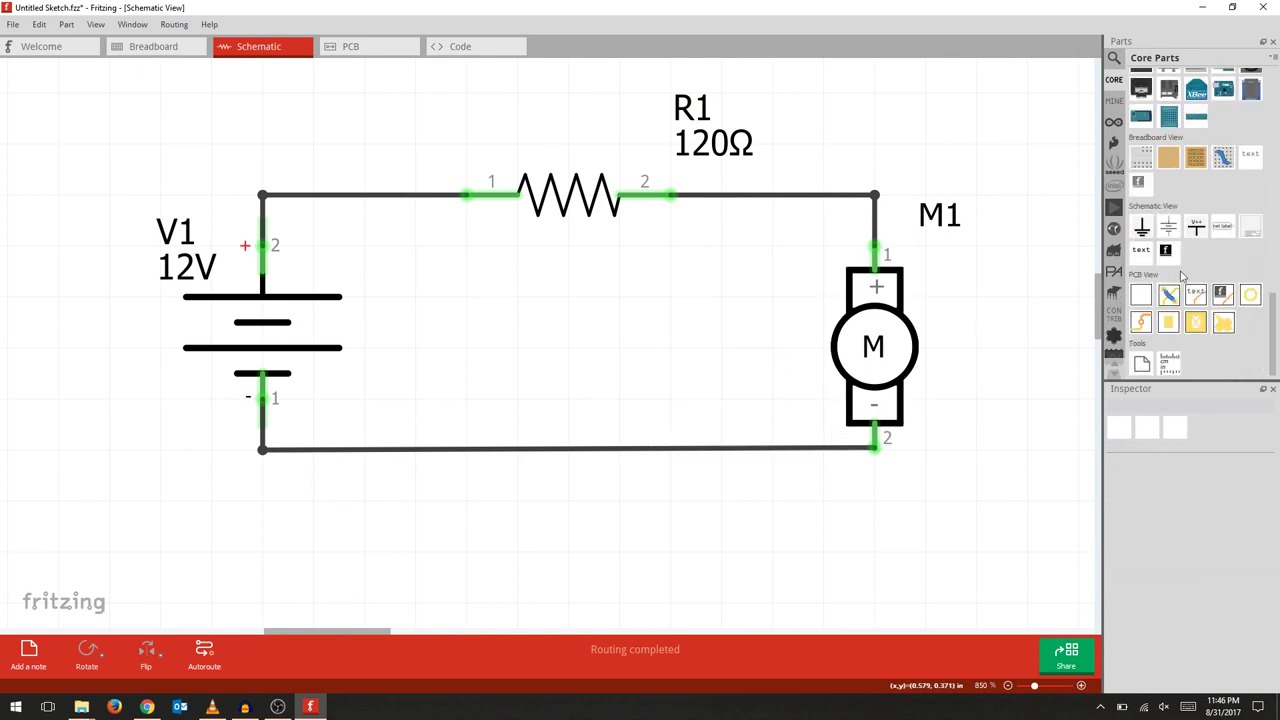
- Place a text note below the circuit reading I=.1A with height 2
{"action": "left_click_drag", "start_coordinate": [1138, 258], "coordinate": [586, 508]}
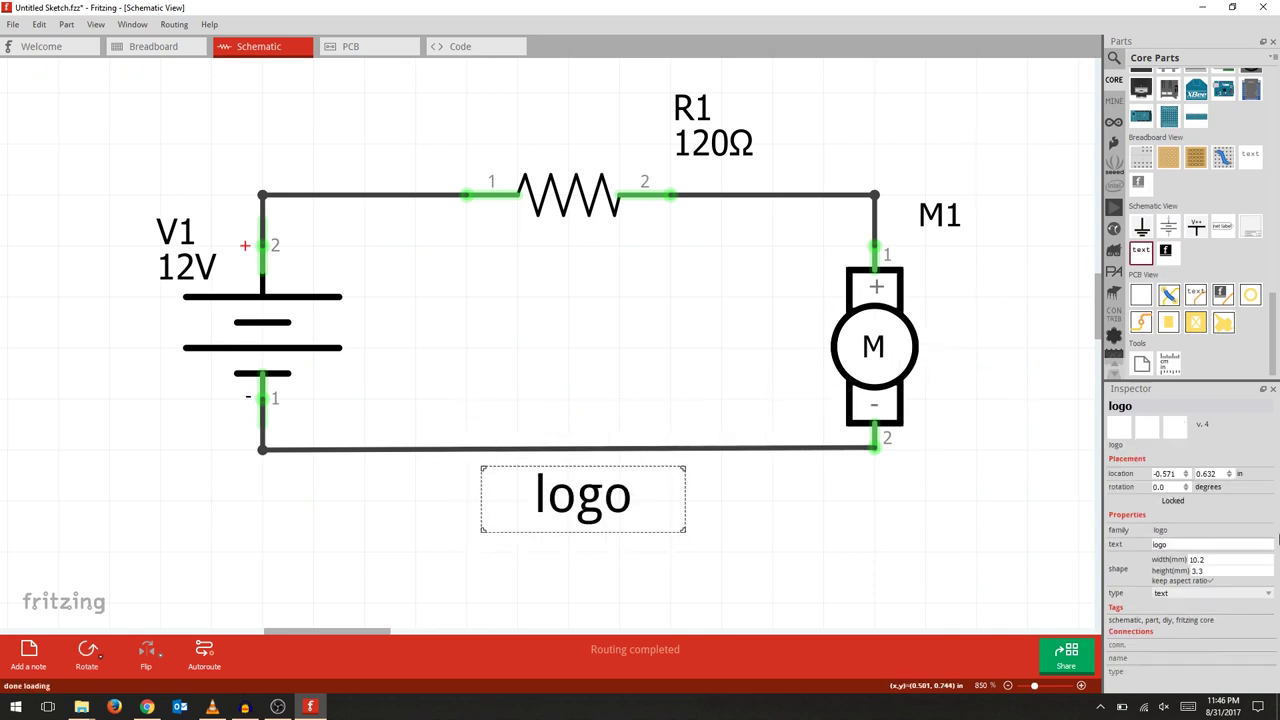
{"action": "left_click_drag", "start_coordinate": [1178, 544], "coordinate": [1116, 544]}
{"action": "key", "text": "Tab"}
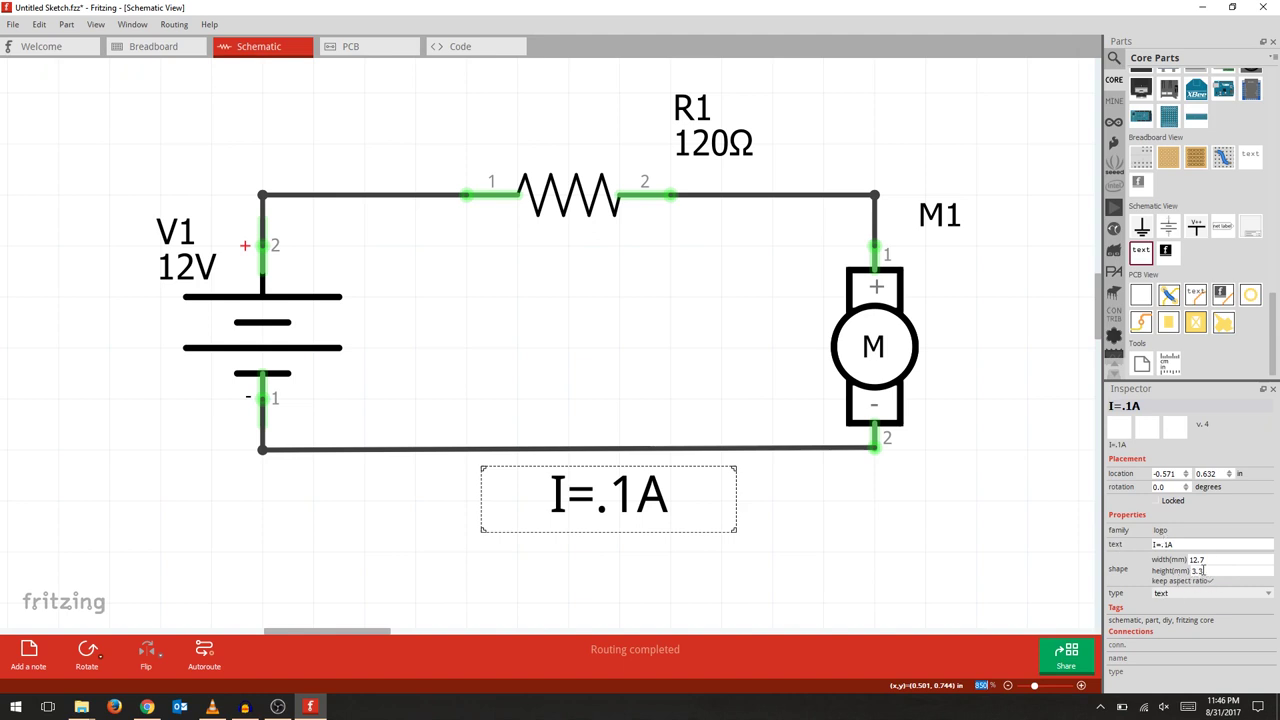
{"action": "left_click_drag", "start_coordinate": [1203, 570], "coordinate": [1199, 570]}
{"action": "type", "text": "2"}
{"action": "key", "text": "Return"}
- Nudge the I=.1A note up and right so it sits under the bottom wire
{"action": "left_click", "coordinate": [680, 487]}
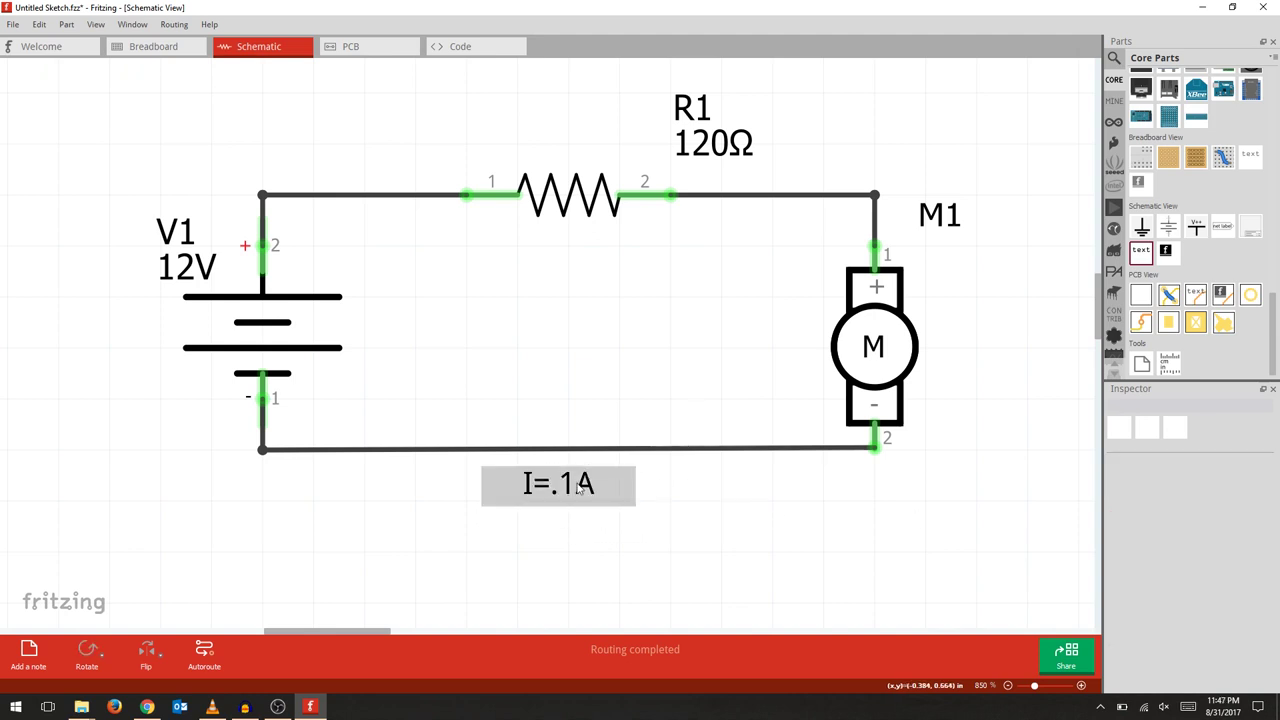
{"action": "mouse_move", "coordinate": [578, 488]}
{"action": "left_mouse_down"}
{"action": "mouse_move", "coordinate": [608, 321]}
{"action": "mouse_move", "coordinate": [606, 487]}
{"action": "mouse_move", "coordinate": [593, 479]}
{"action": "left_mouse_up"}
{"action": "left_click", "coordinate": [706, 544]}
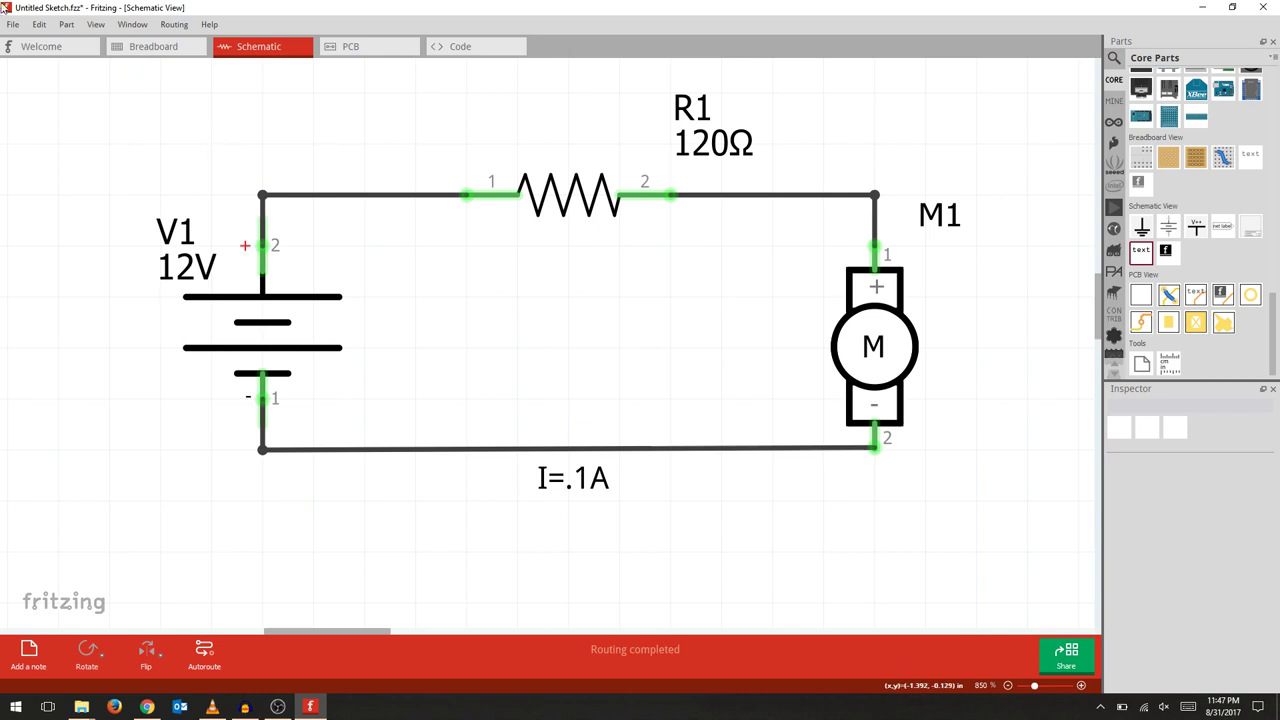
{"action": "scroll", "coordinate": [457, 236], "scroll_direction": "up", "scroll_amount": 3, "text": "ctrl"}
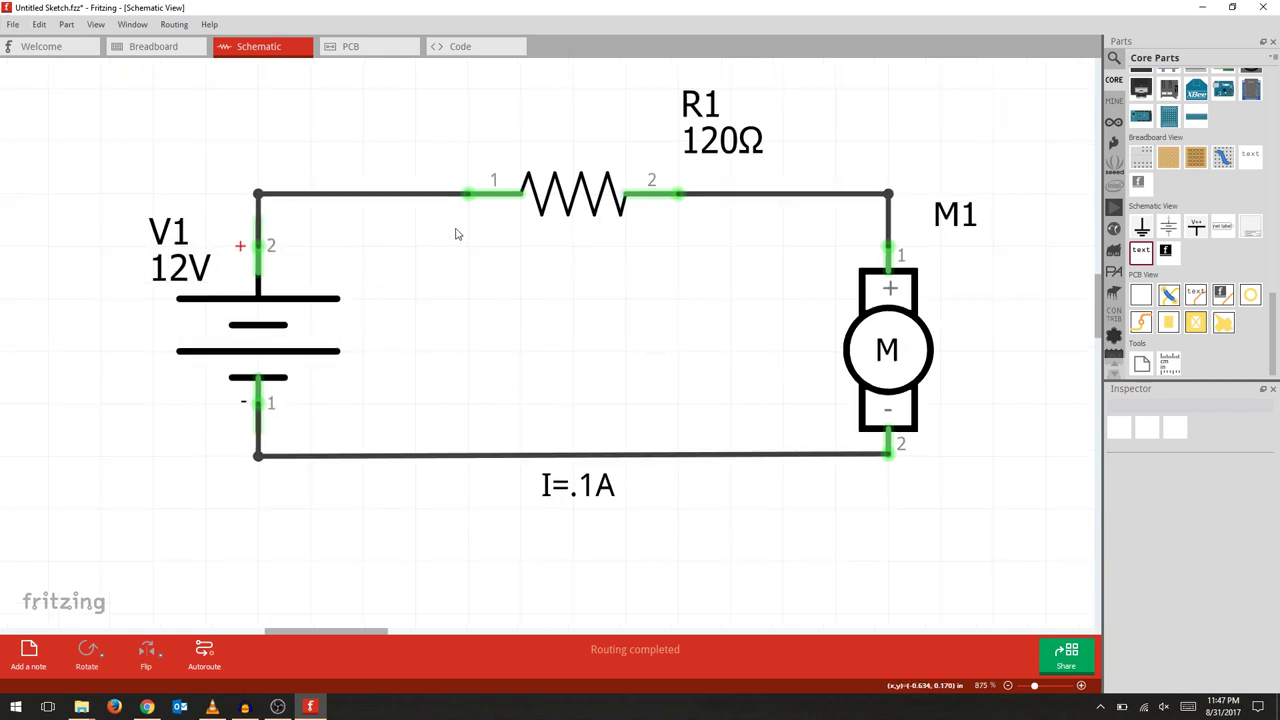
{"action": "left_click_drag", "start_coordinate": [504, 268], "coordinate": [506, 277]}
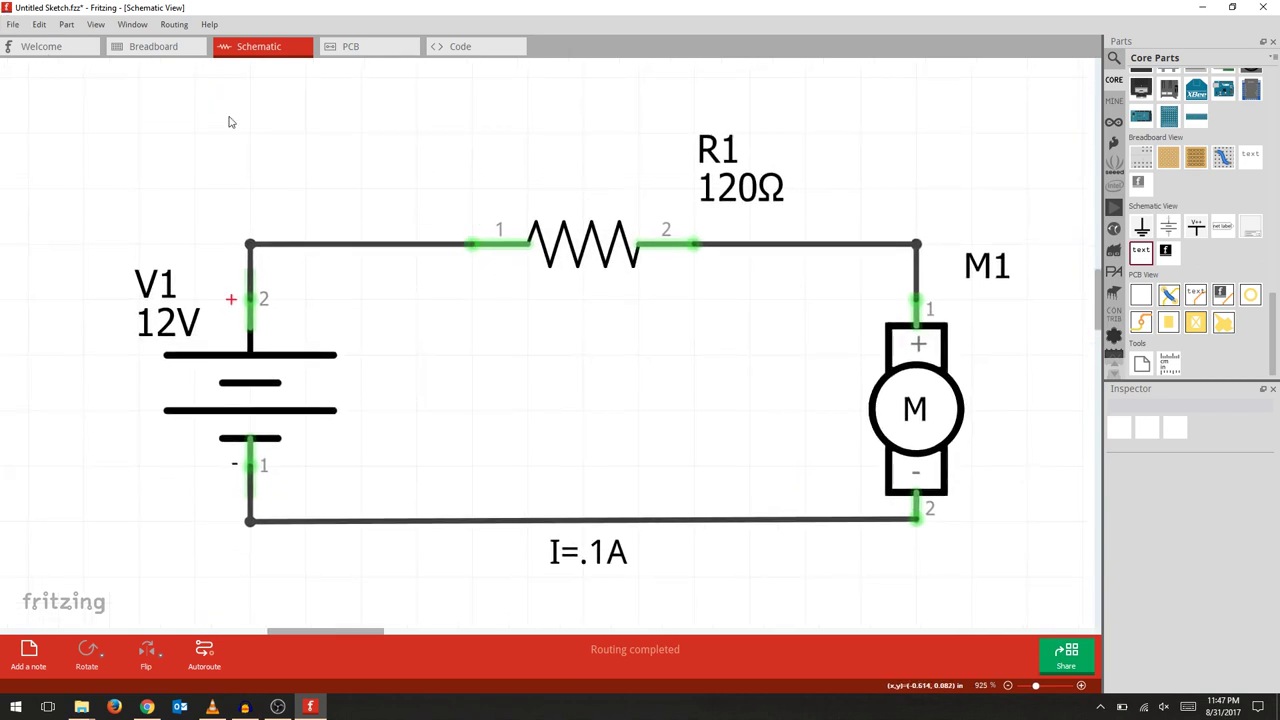
{"action": "left_click", "coordinate": [13, 24]}
- Save the sketch as testschem1.fzz
{"action": "left_click", "coordinate": [70, 114]}
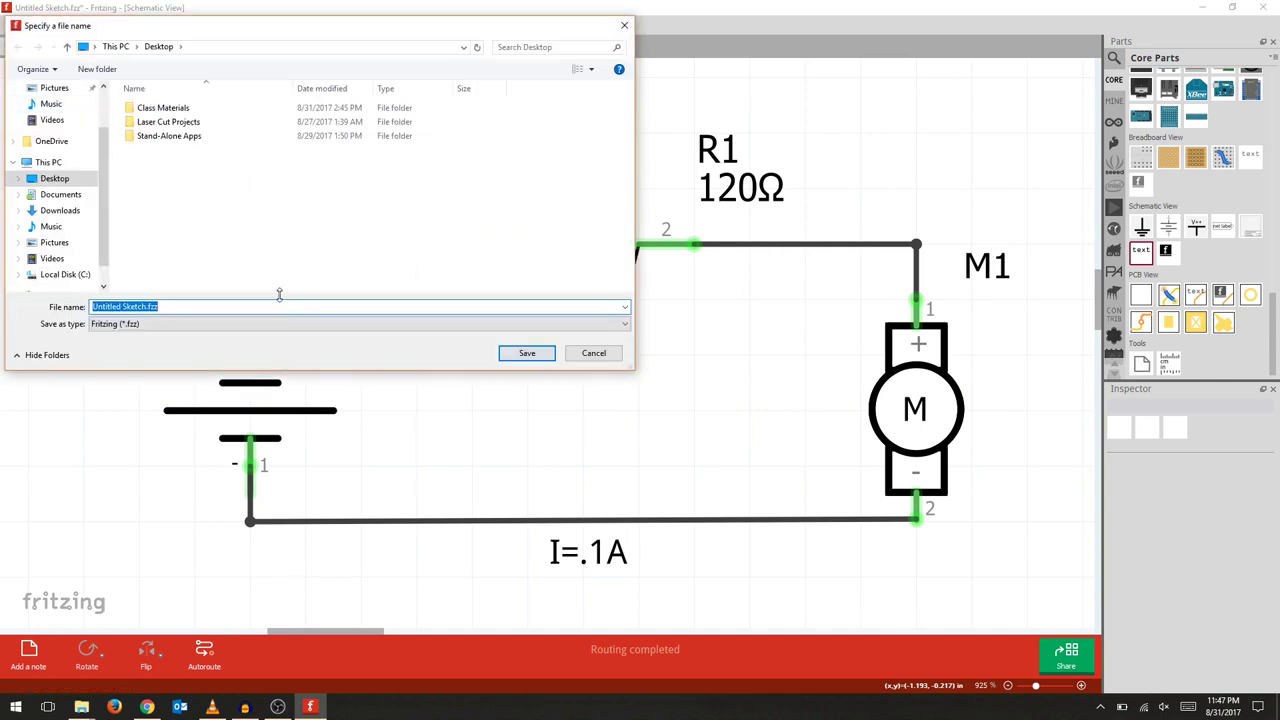
{"action": "type", "text": "testschem1"}
{"action": "left_click", "coordinate": [524, 355]}
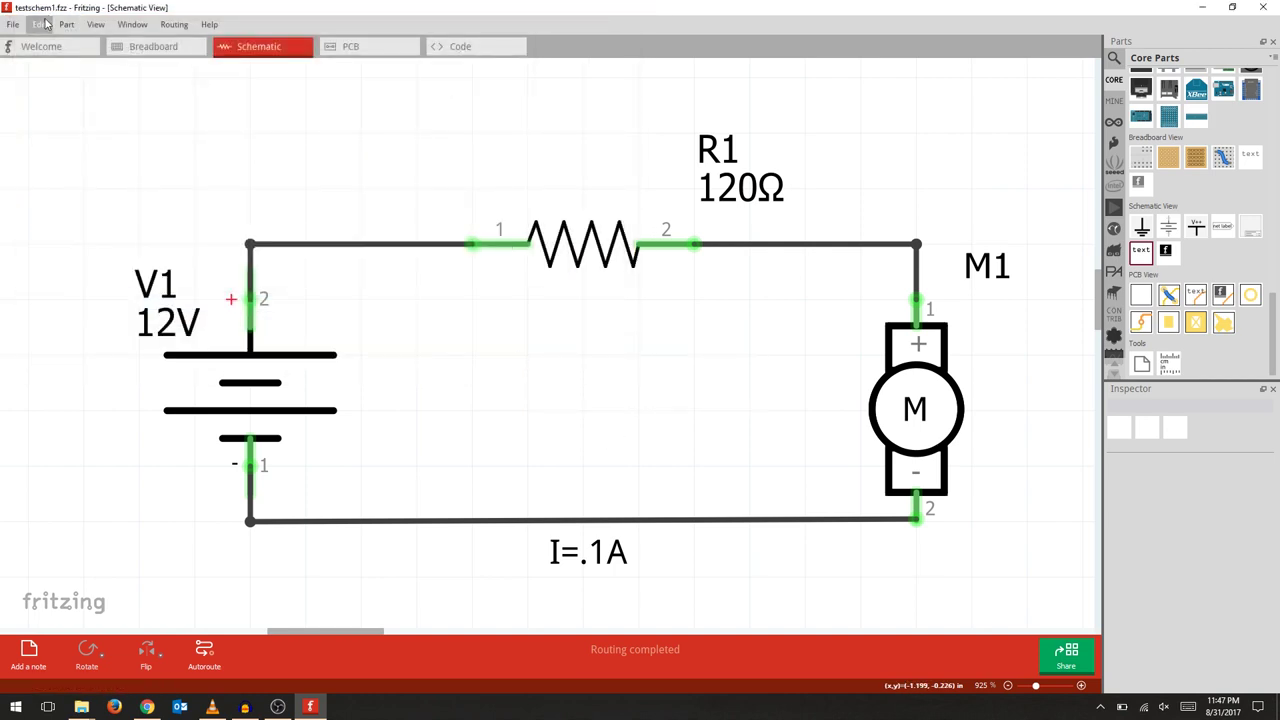
- Export the schematic as a PNG image, testschem1_schem.png, to the Desktop
{"action": "left_click", "coordinate": [13, 24]}
{"action": "mouse_move", "coordinate": [108, 170]}
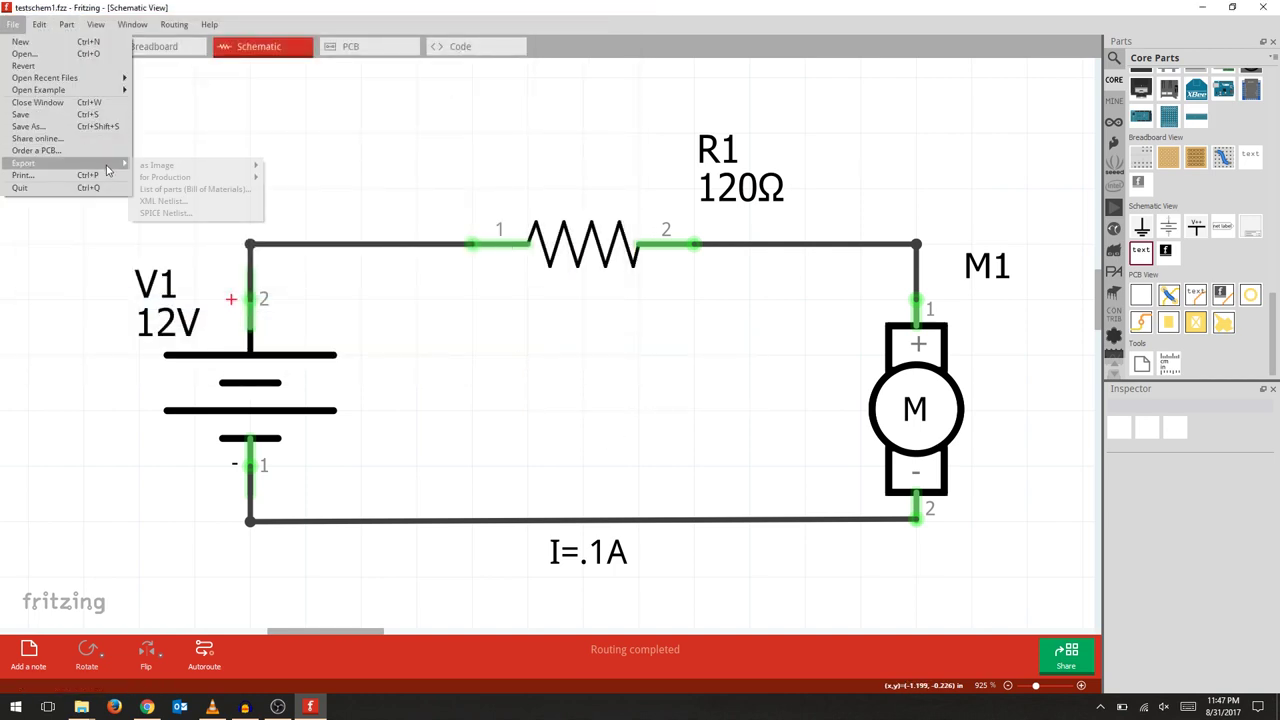
{"action": "mouse_move", "coordinate": [254, 168]}
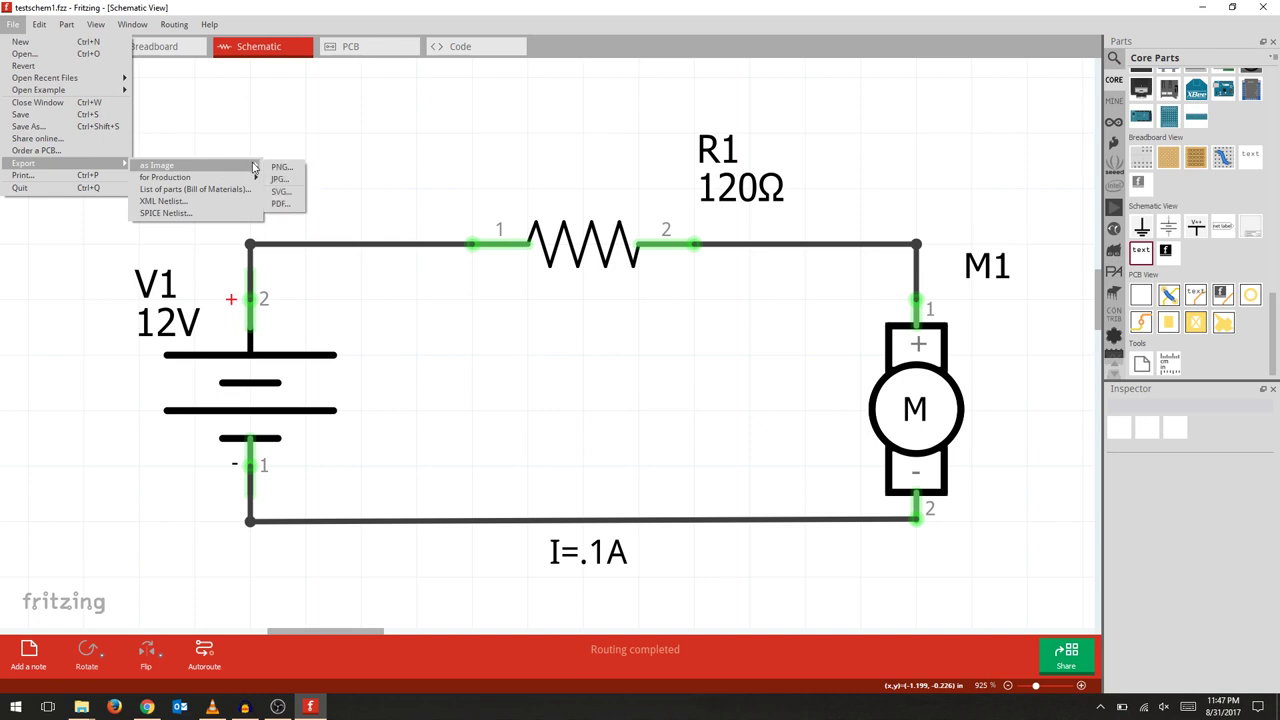
{"action": "left_click", "coordinate": [279, 167]}
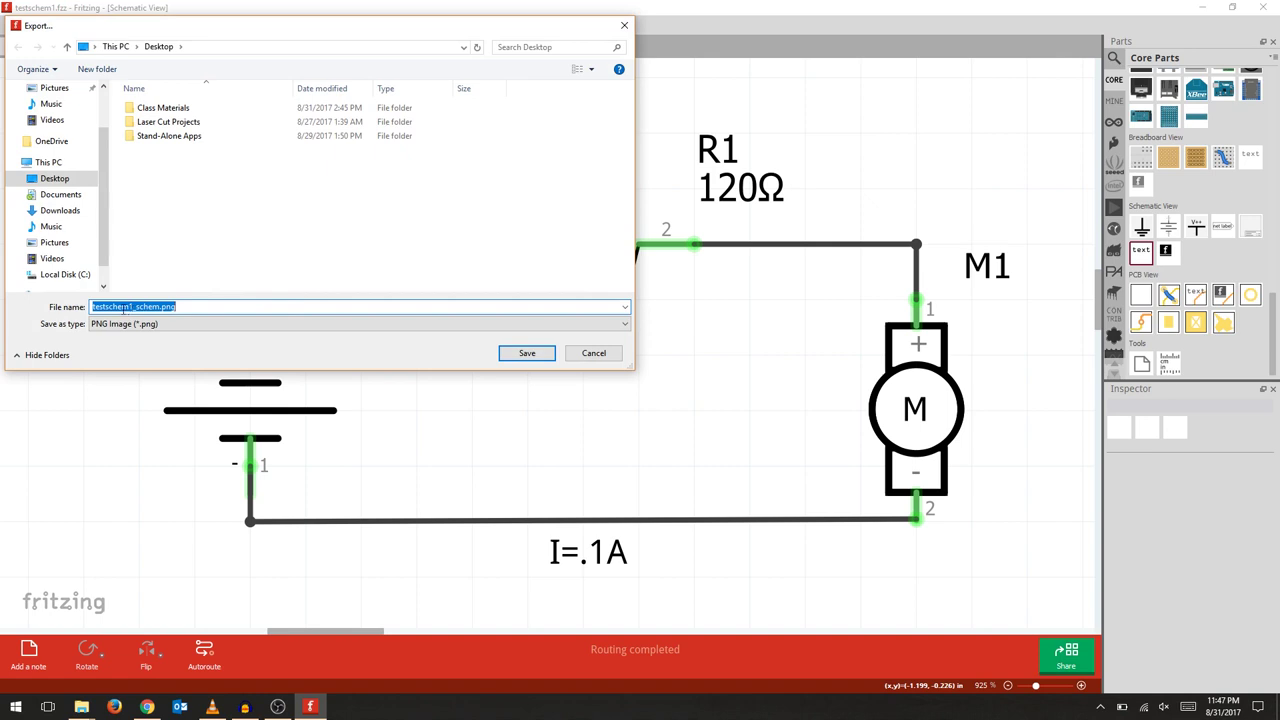
{"action": "left_click", "coordinate": [528, 354]}
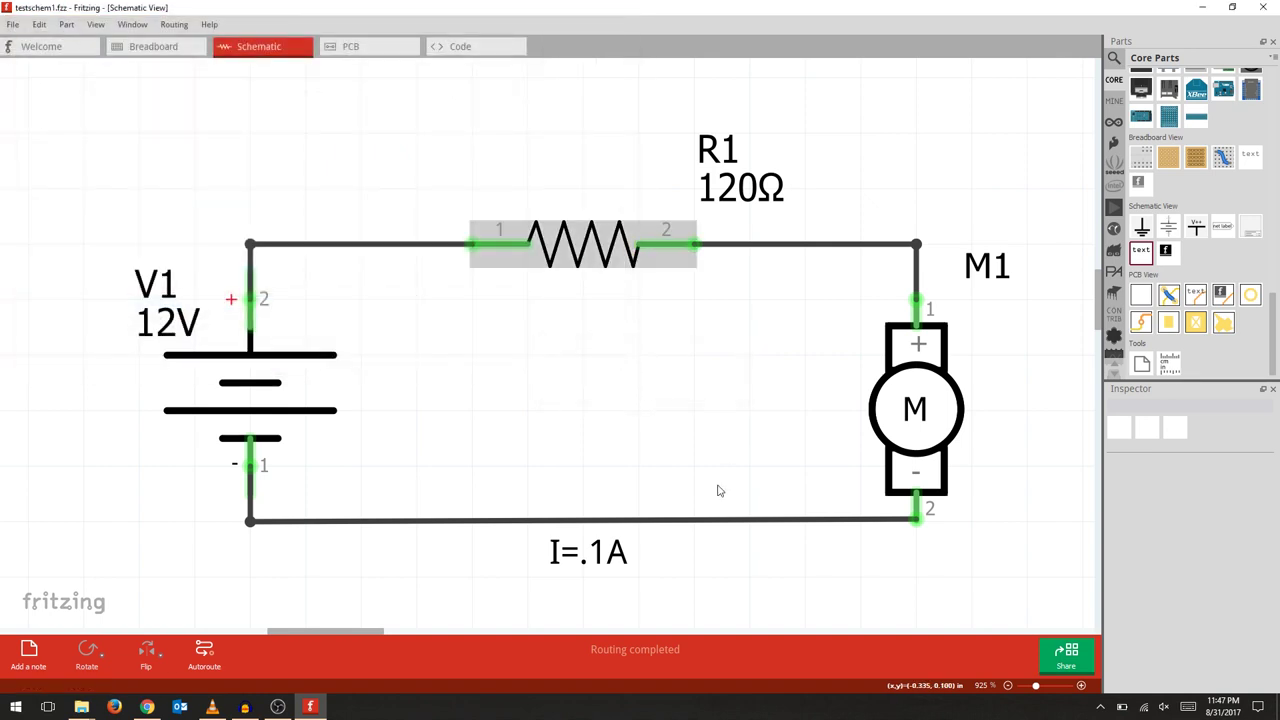
- View the exported testschem1_schem.png from the desktop in Photos, then return to Fritzing
{"action": "left_click", "coordinate": [1203, 17]}
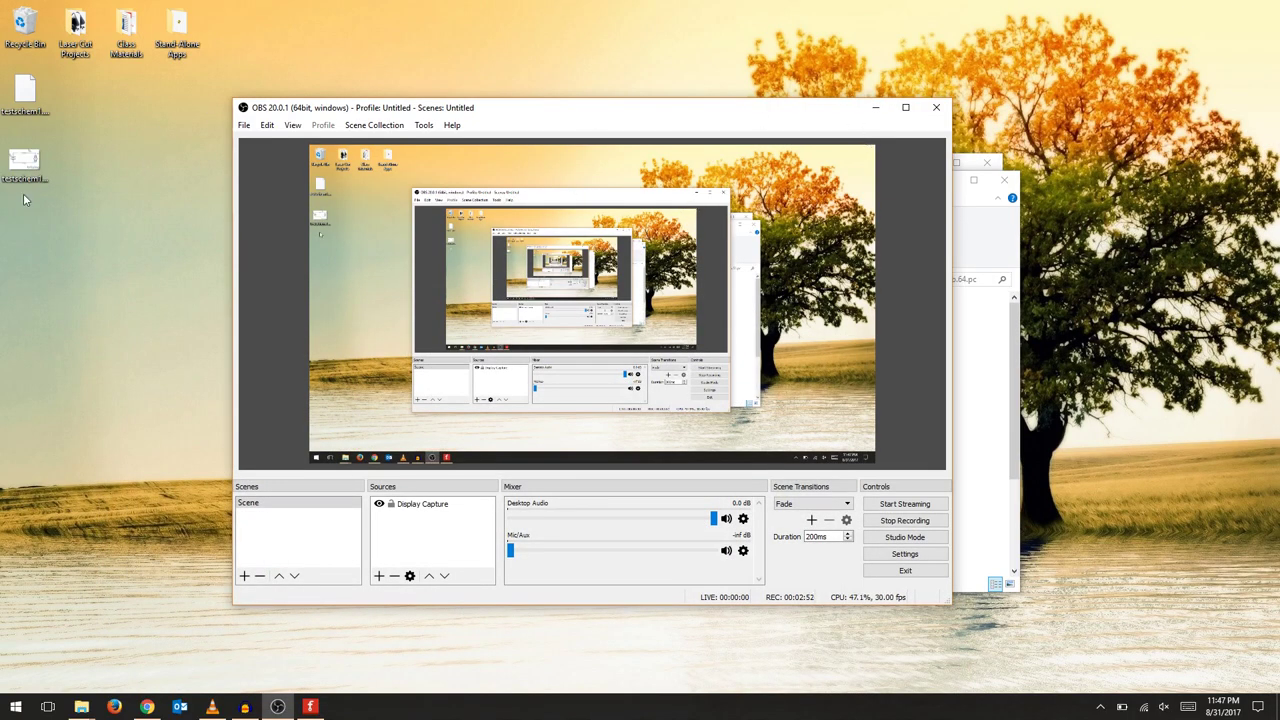
{"action": "left_click", "coordinate": [25, 162]}
{"action": "right_click", "coordinate": [25, 162]}
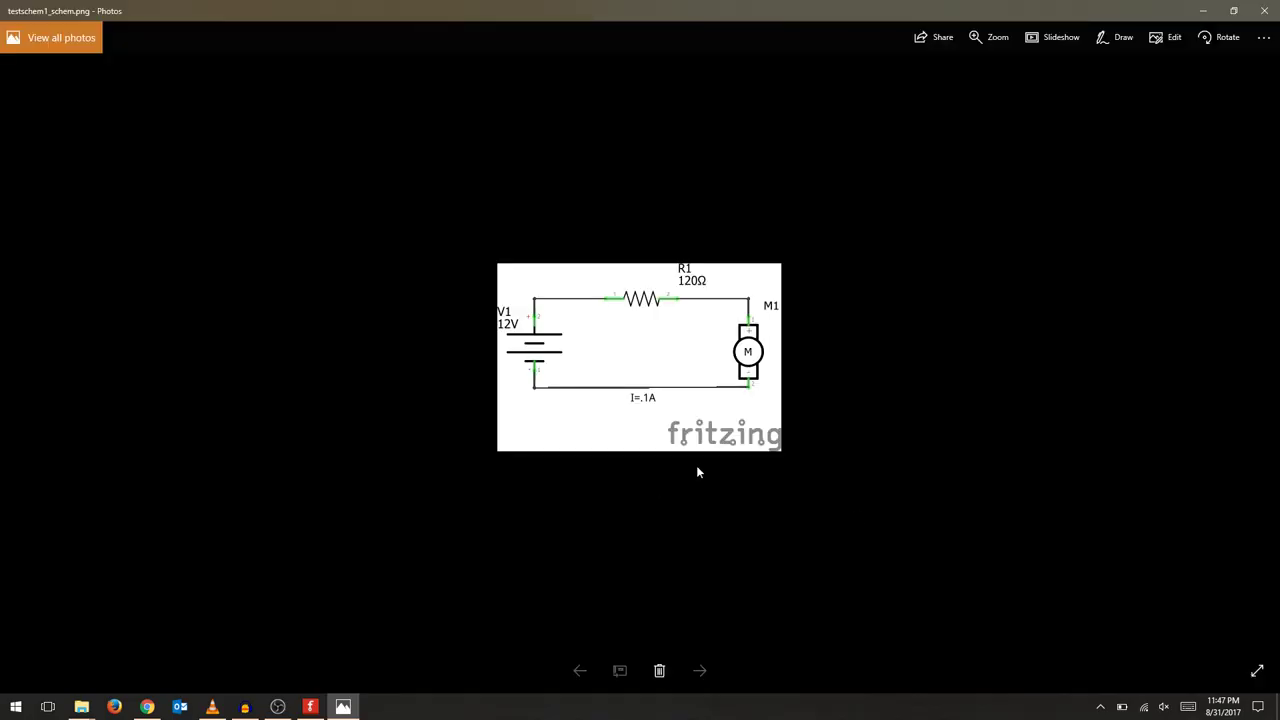
{"action": "left_click", "coordinate": [1263, 12]}
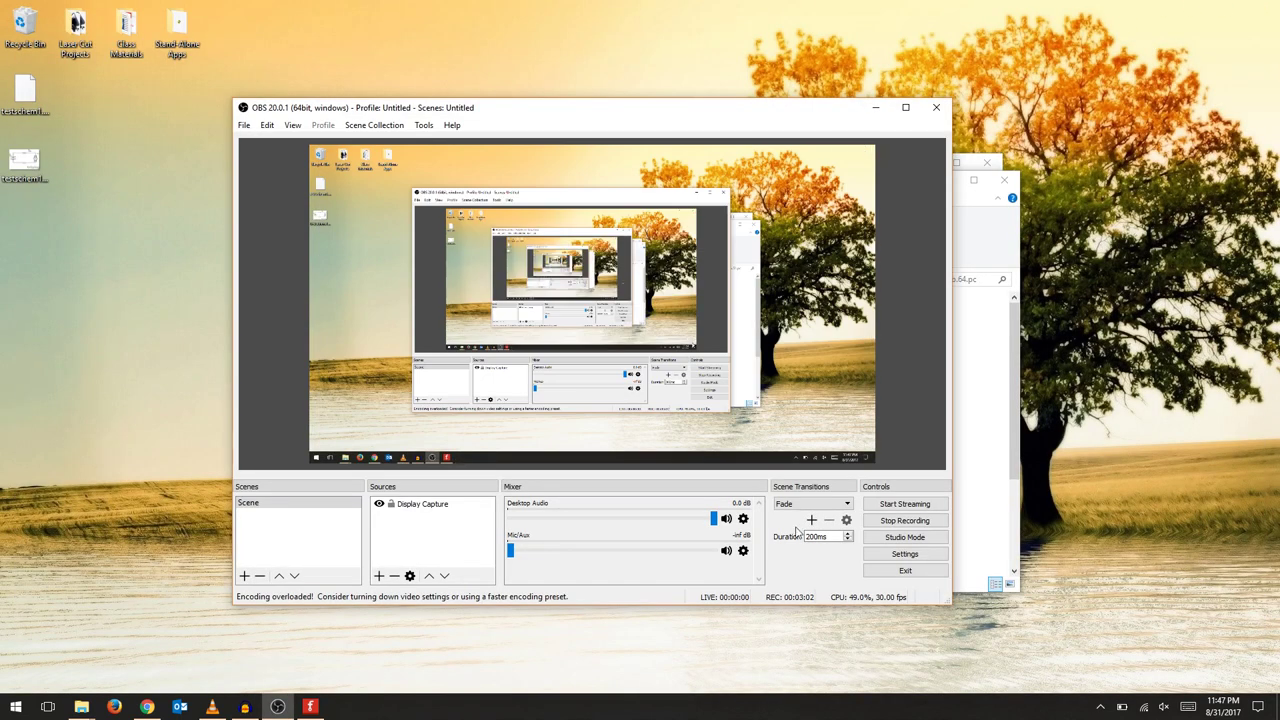
{"action": "left_click", "coordinate": [310, 706]}
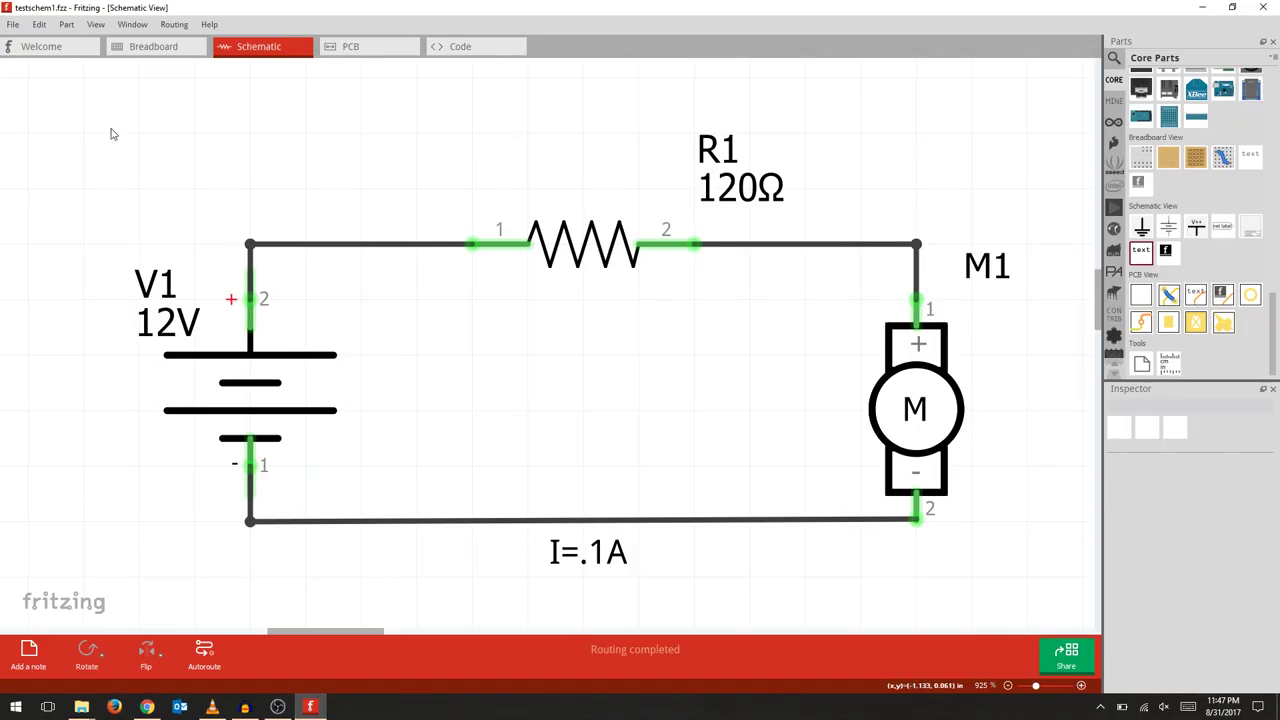
- Export the Bill of Materials to the Desktop as testschem1_bom.html
{"action": "left_click", "coordinate": [11, 27]}
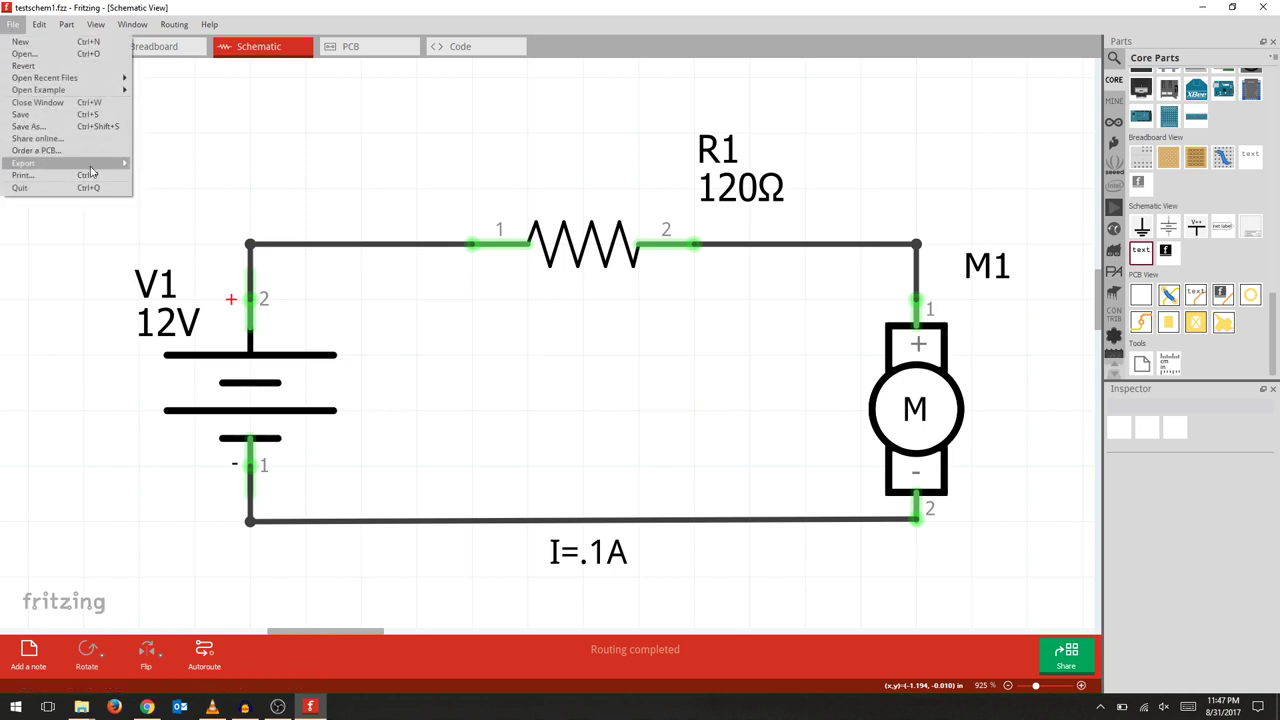
{"action": "mouse_move", "coordinate": [101, 168]}
{"action": "left_click", "coordinate": [220, 190]}
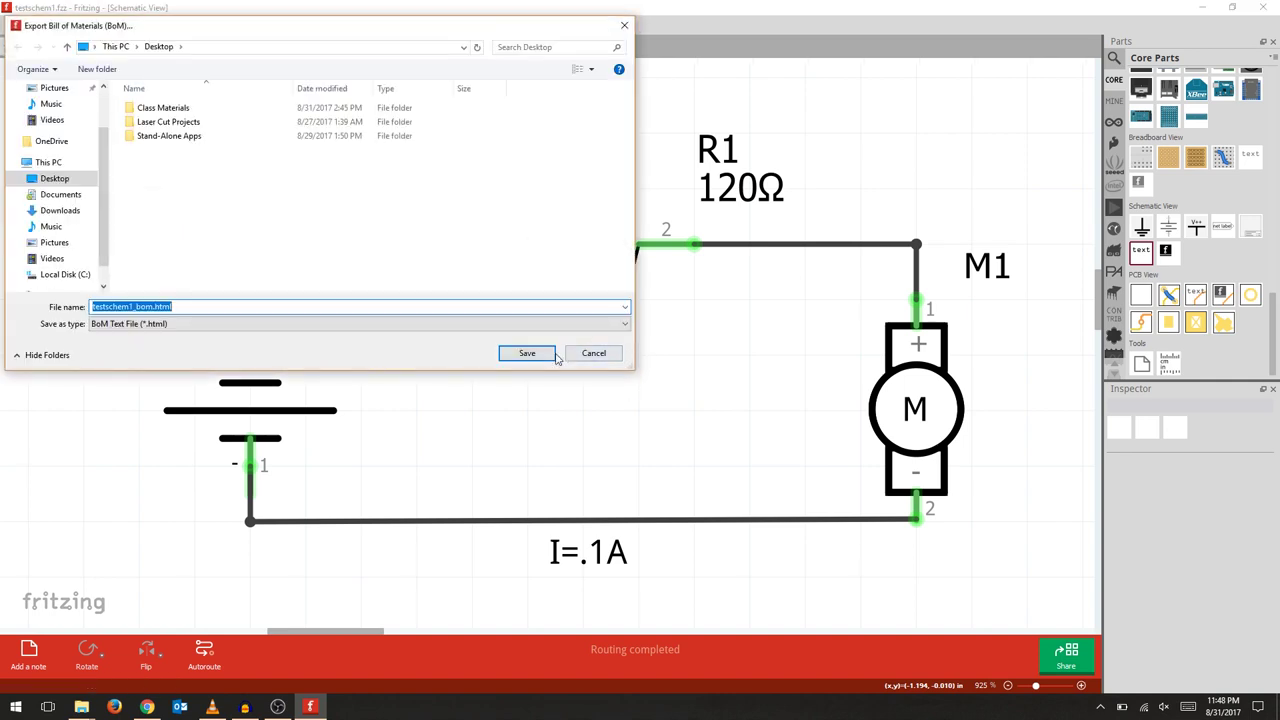
{"action": "left_click", "coordinate": [527, 353]}
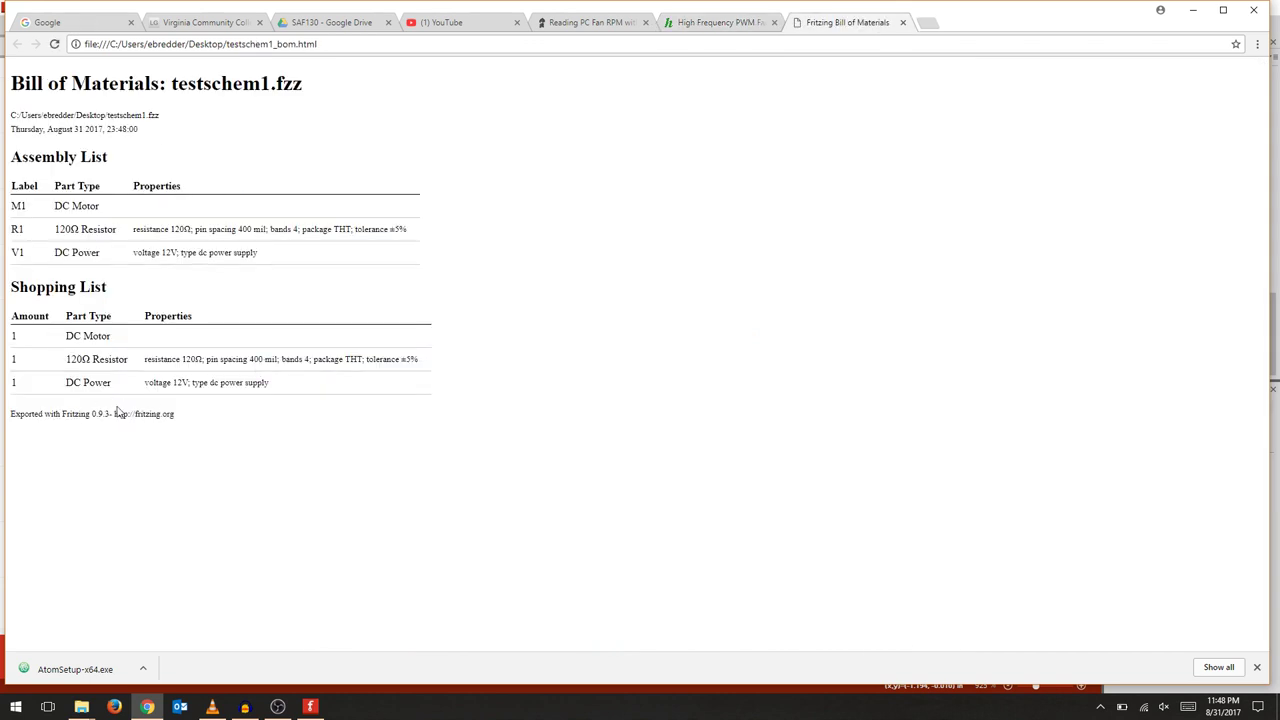
- Open testschem1_bom.html from the desktop in Notepad
{"action": "left_click", "coordinate": [1197, 11]}
{"action": "left_click", "coordinate": [1193, 10]}
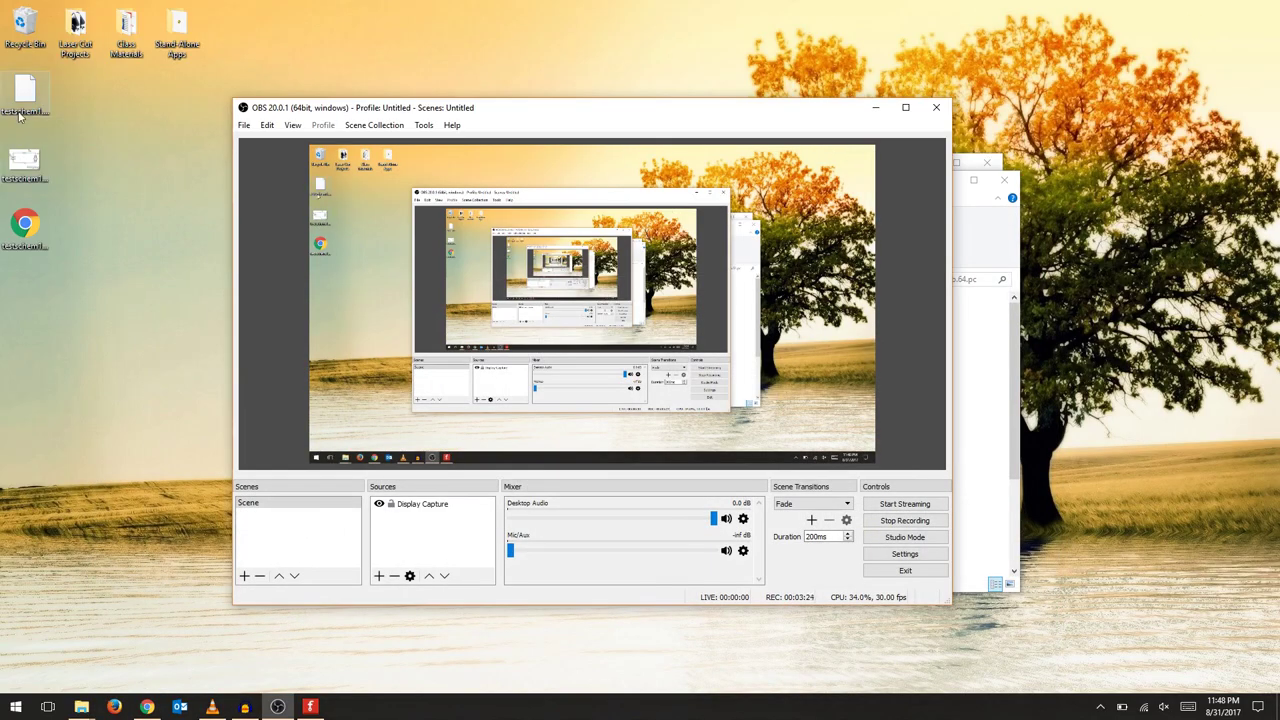
{"action": "right_click", "coordinate": [20, 246]}
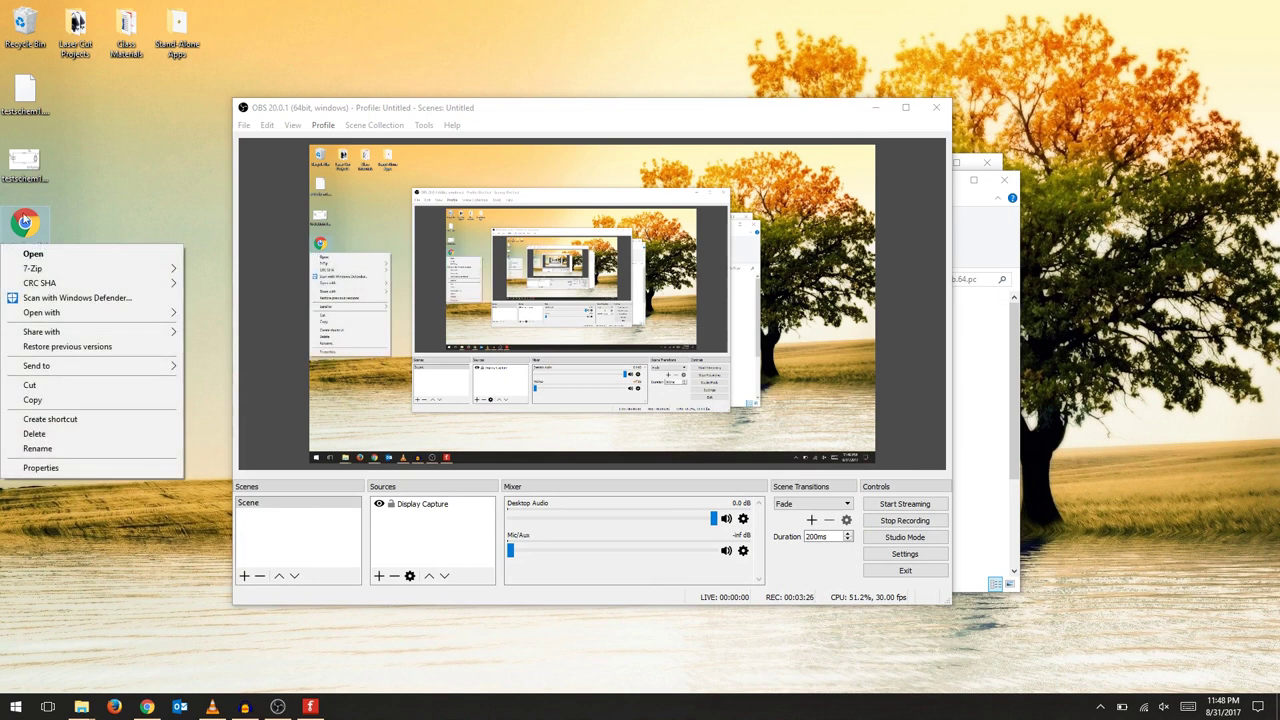
{"action": "mouse_move", "coordinate": [143, 316]}
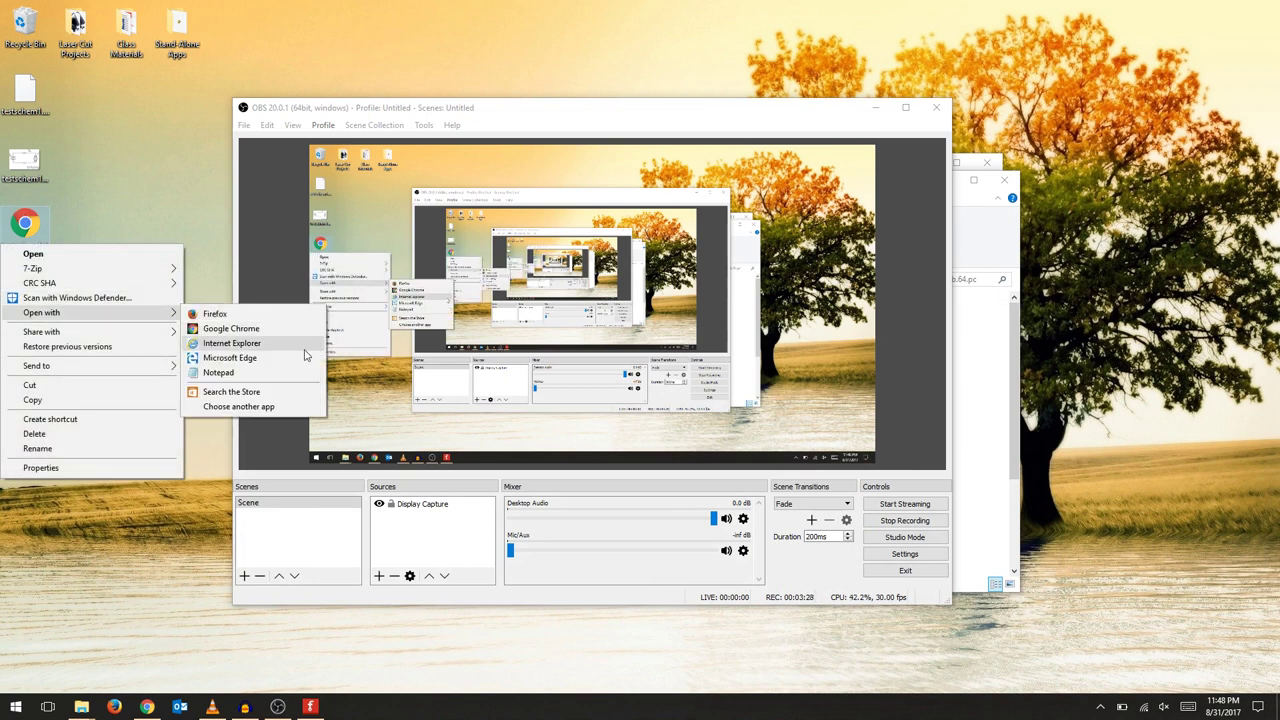
{"action": "left_click", "coordinate": [250, 372]}
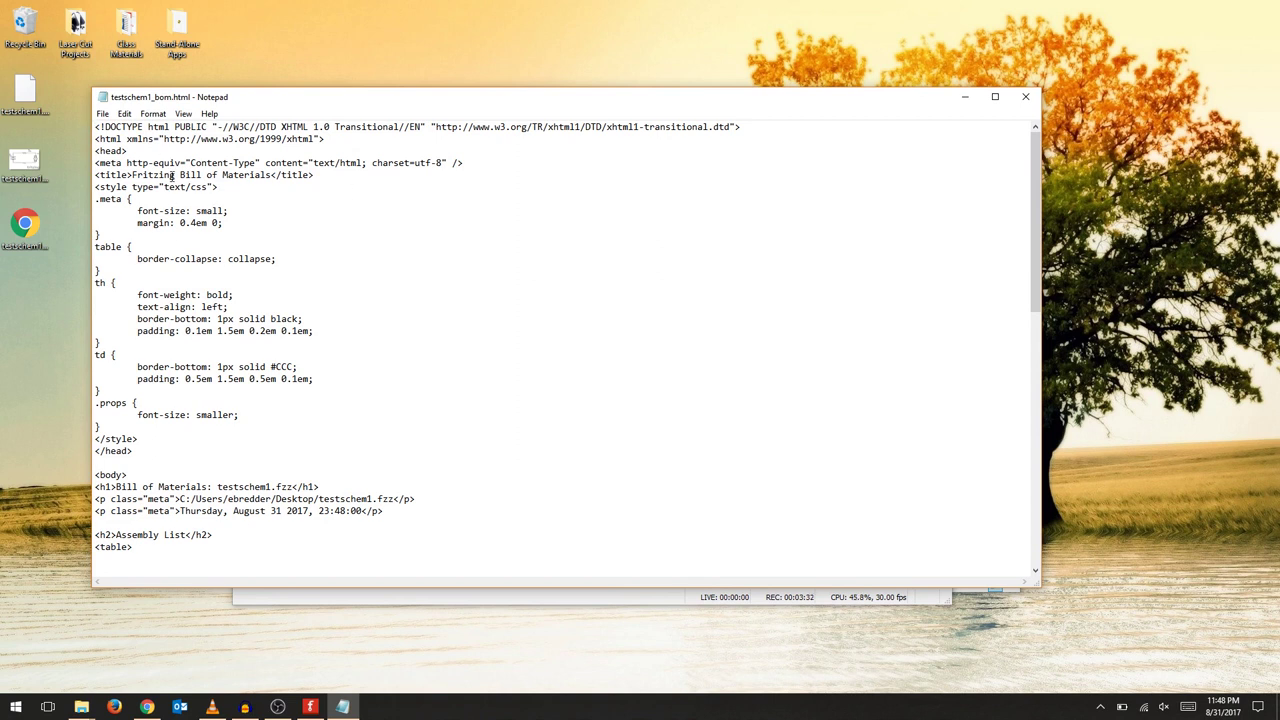
- Delete 'Fritzing' from the title and replace testschem1.fzz in the heading with 'Motor & Resistor in Series'
{"action": "left_click_drag", "start_coordinate": [176, 175], "coordinate": [132, 175]}
{"action": "key", "text": "Delete"}
{"action": "key", "text": "Delete"}
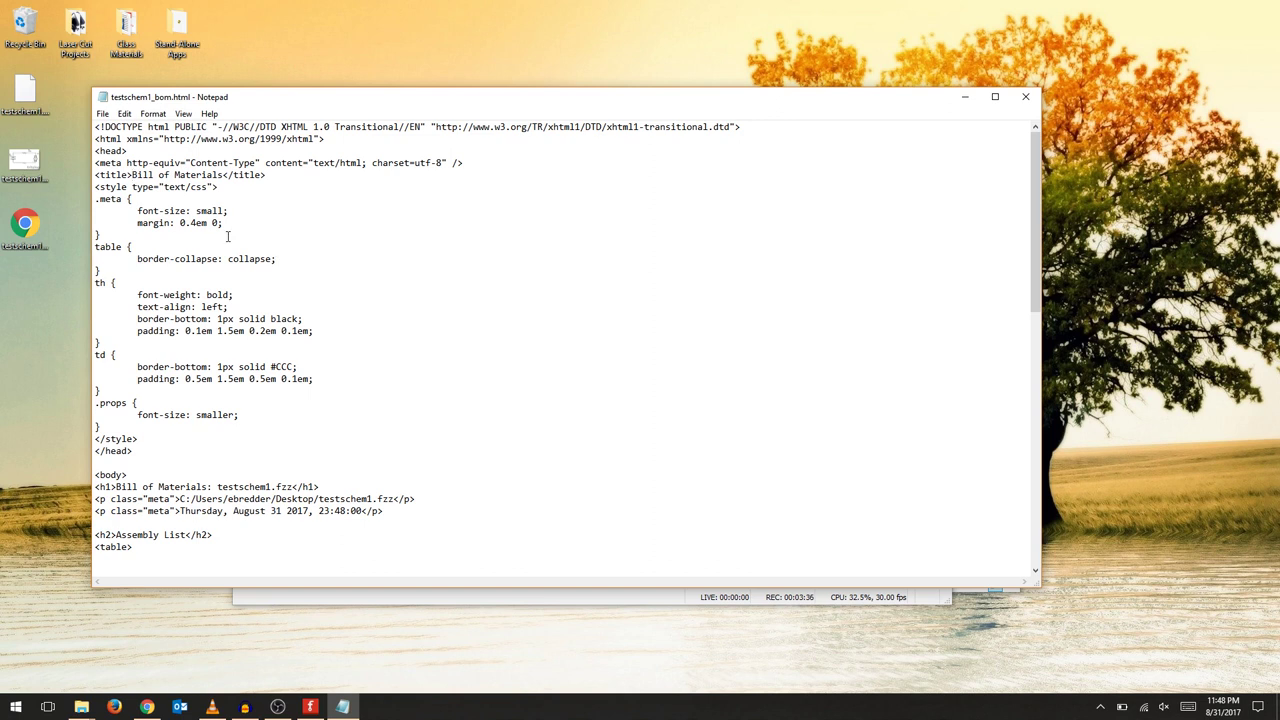
{"action": "scroll", "coordinate": [326, 260], "scroll_direction": "down", "scroll_amount": 3}
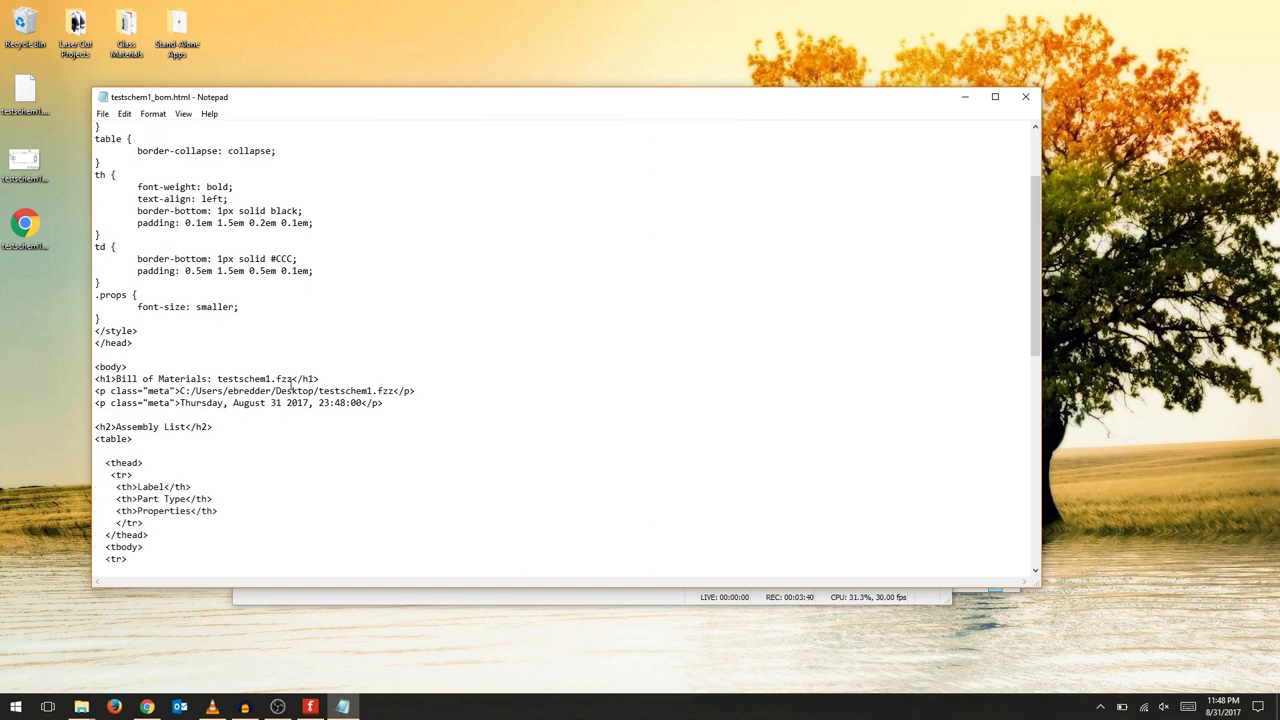
{"action": "left_click_drag", "start_coordinate": [292, 379], "coordinate": [217, 378]}
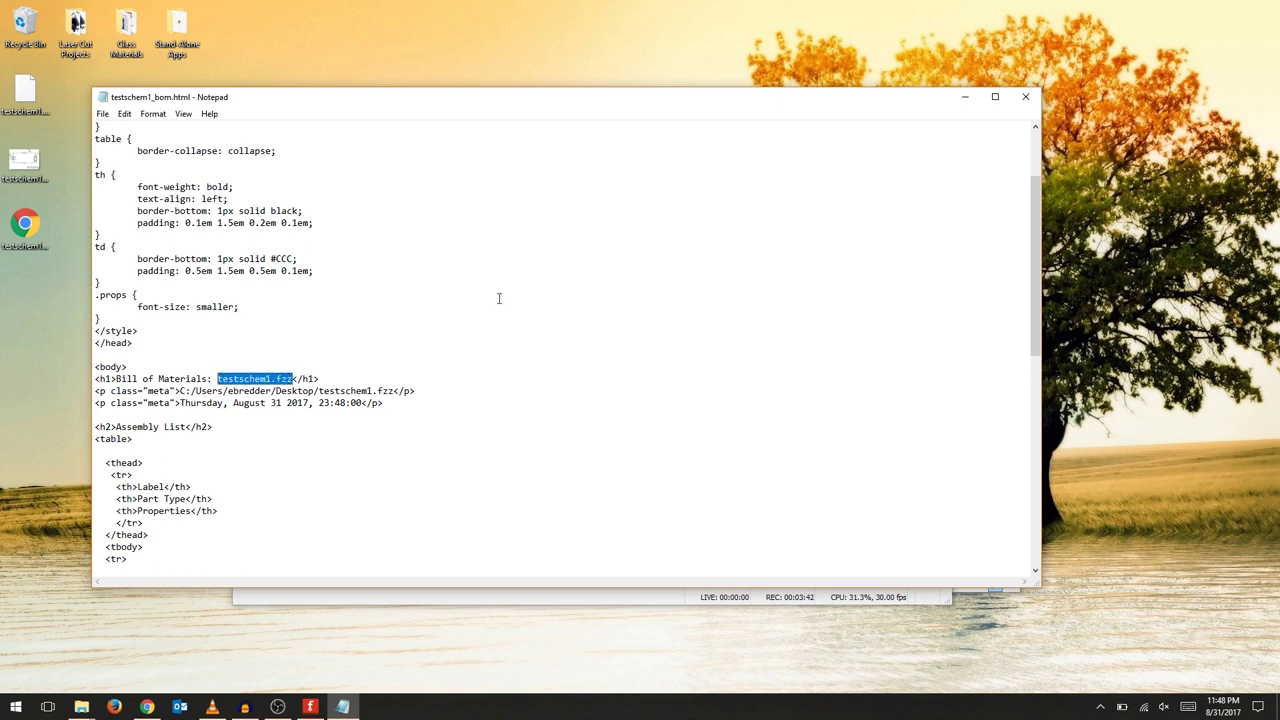
{"action": "type", "text": "Motor"}
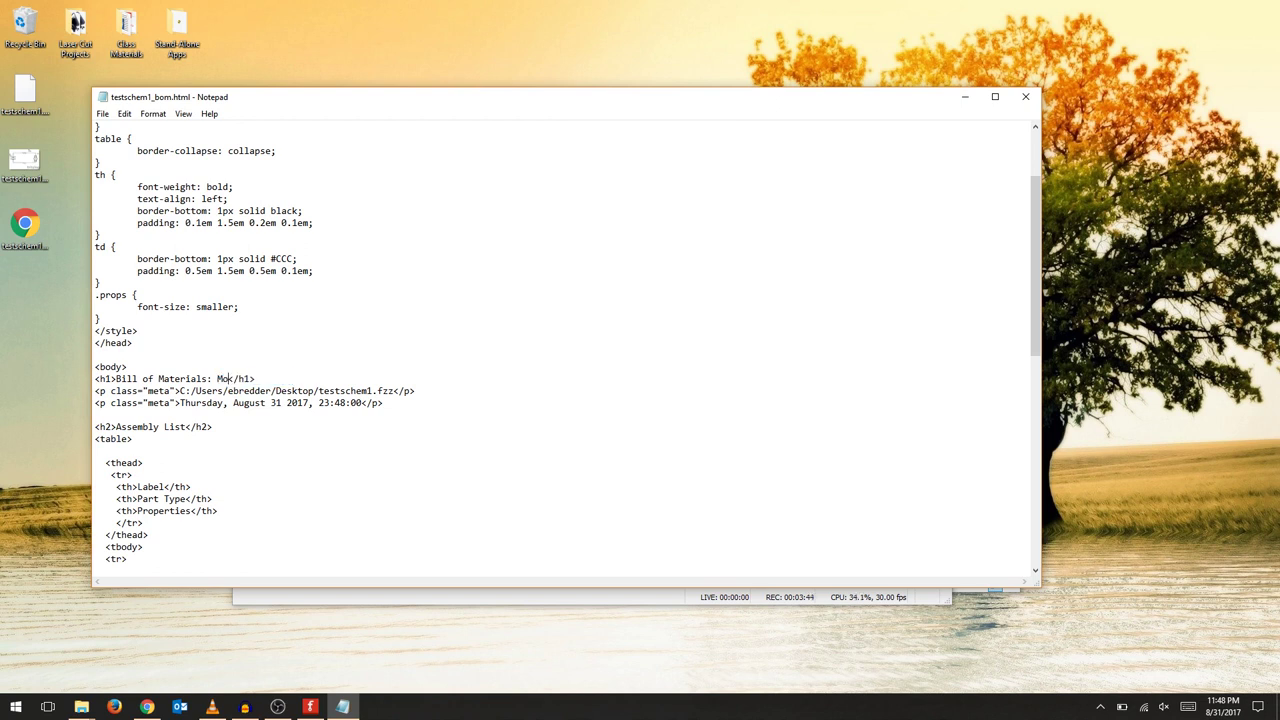
{"action": "type", "text": " & Resisi"}
{"action": "key", "text": "BackSpace"}
{"action": "type", "text": "tor in Series"}
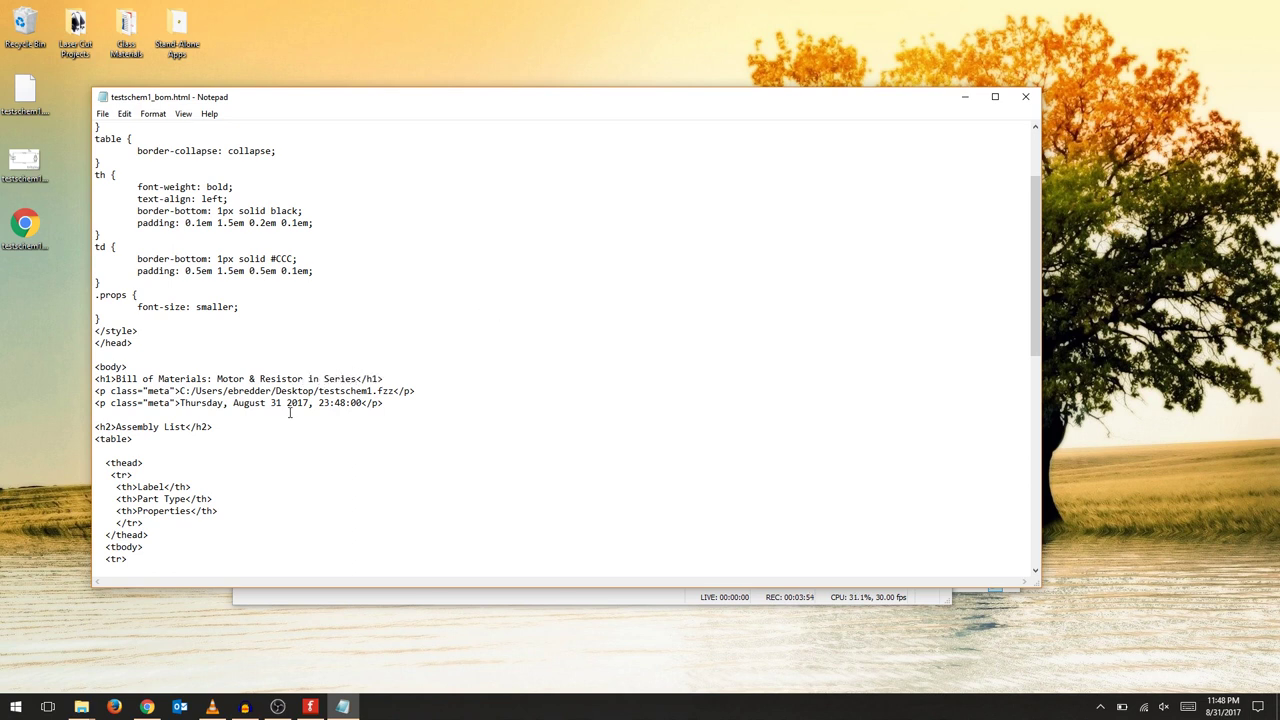
- Delete the file path and date meta lines from the bill of materials HTML
{"action": "left_click_drag", "start_coordinate": [391, 405], "coordinate": [86, 394]}
{"action": "key", "text": "Delete"}
{"action": "key", "text": "Delete"}
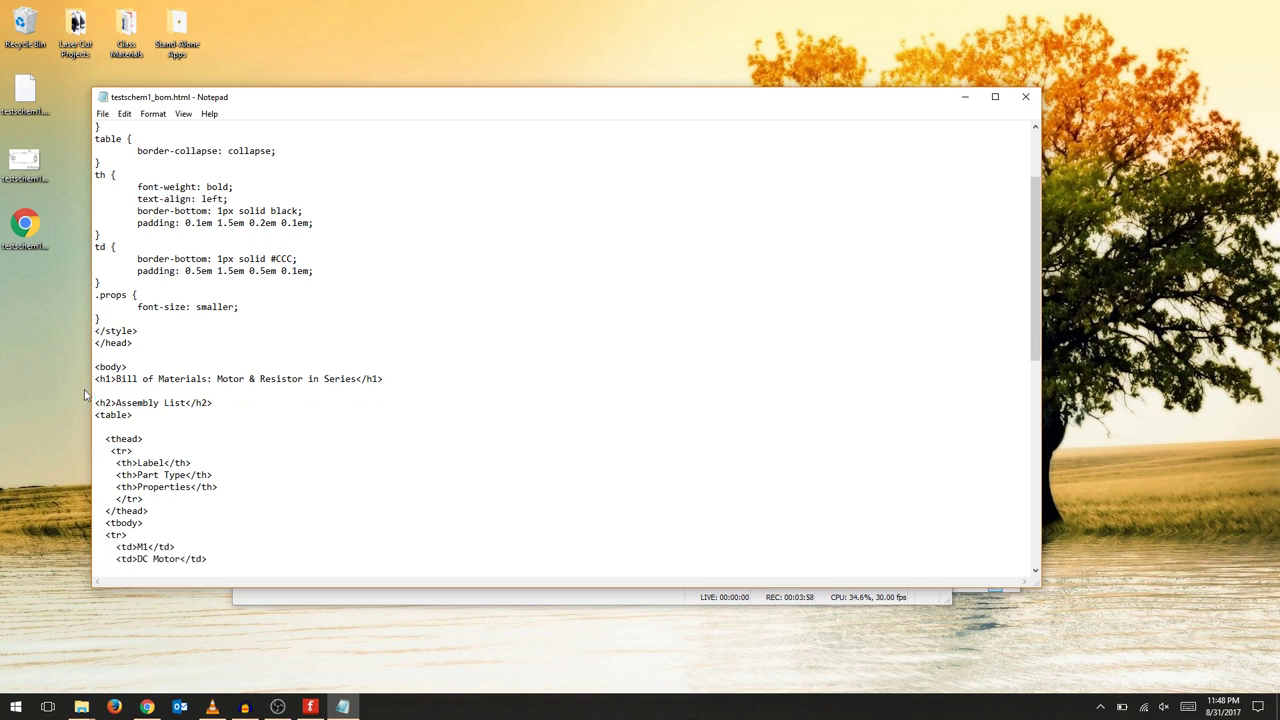
{"action": "scroll", "coordinate": [434, 363], "scroll_direction": "down", "scroll_amount": 14}
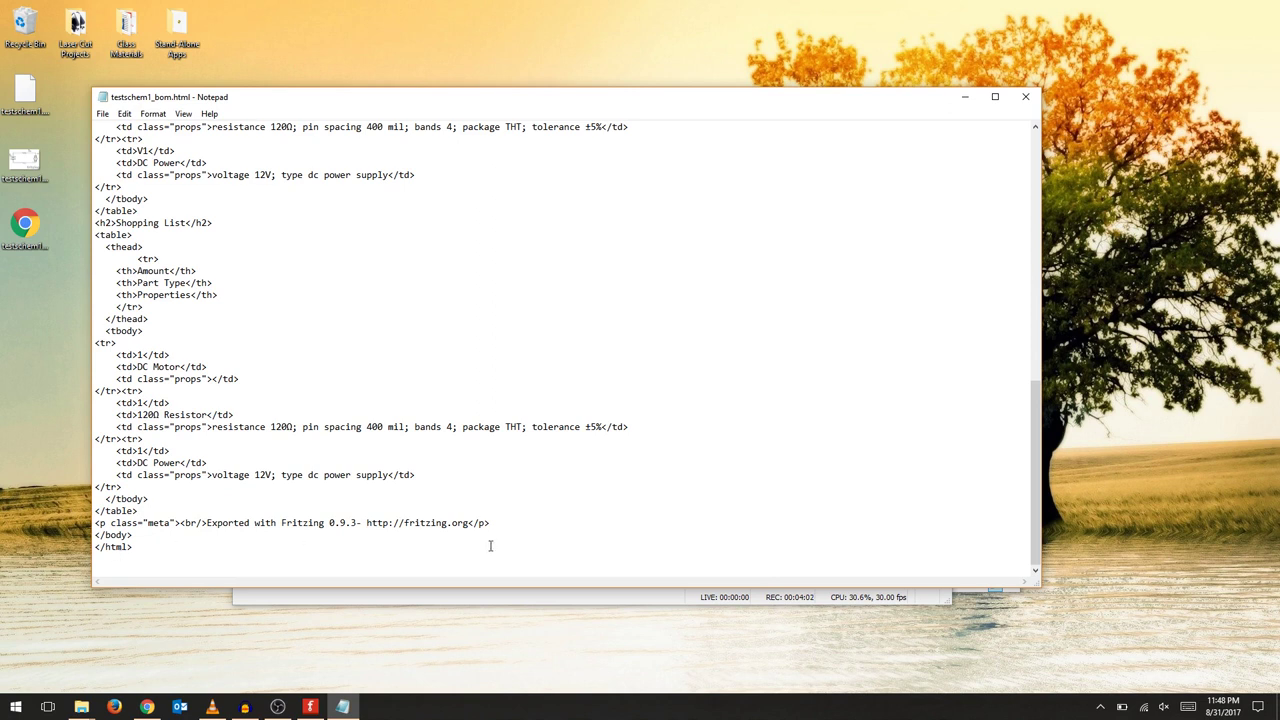
- Remove the Shopping List heading and table, and save the file
{"action": "left_click_drag", "start_coordinate": [493, 522], "coordinate": [2, 512]}
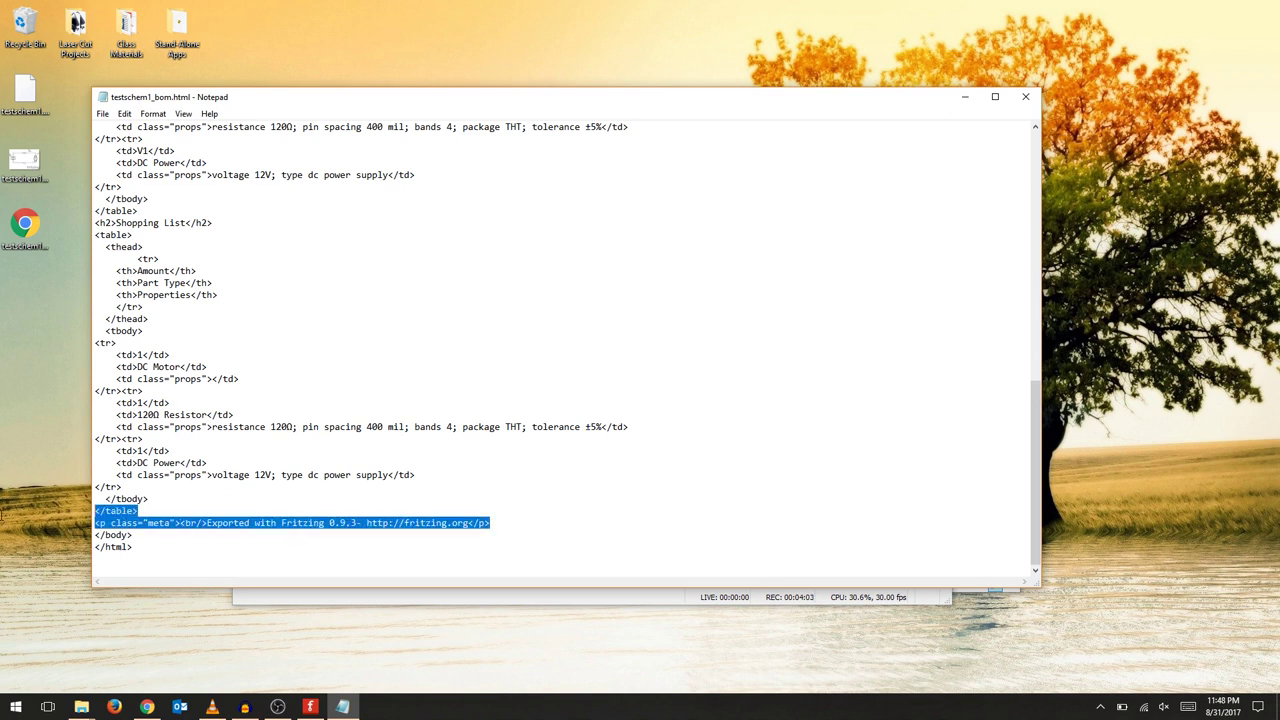
{"action": "left_click", "coordinate": [150, 511]}
{"action": "left_click_drag", "start_coordinate": [150, 511], "coordinate": [47, 225]}
{"action": "key", "text": "Delete"}
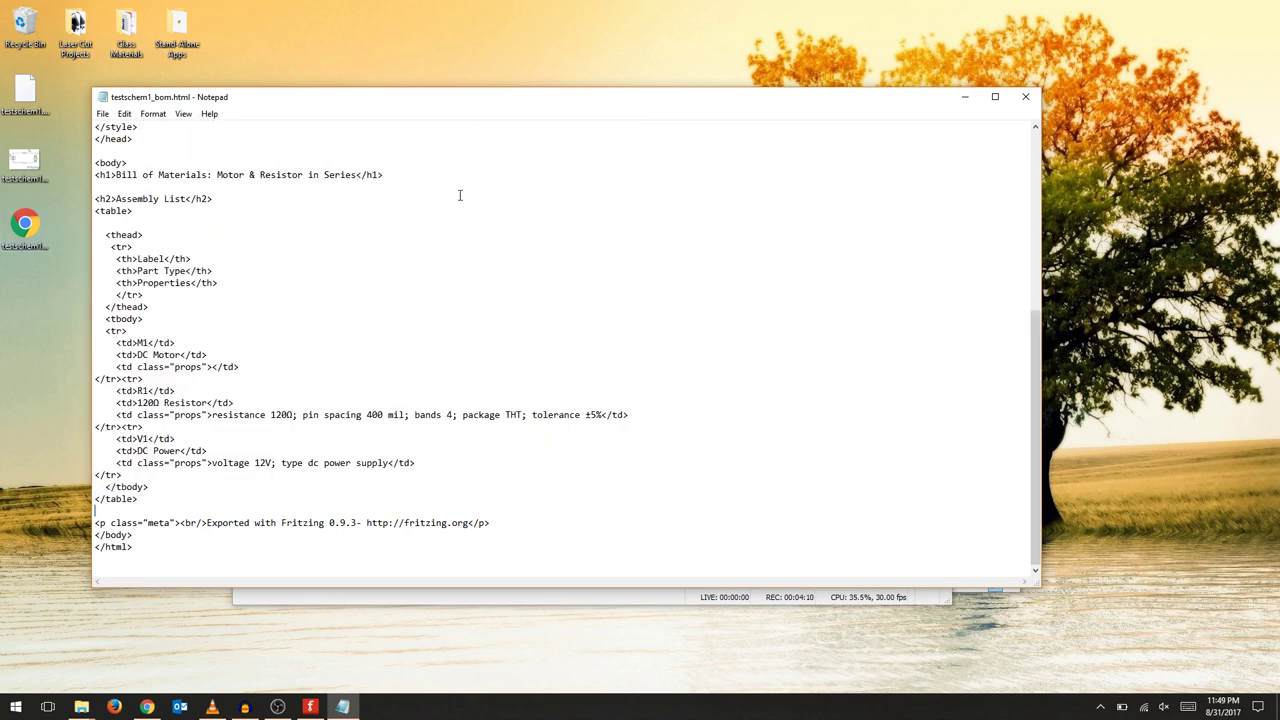
{"action": "left_click", "coordinate": [102, 113]}
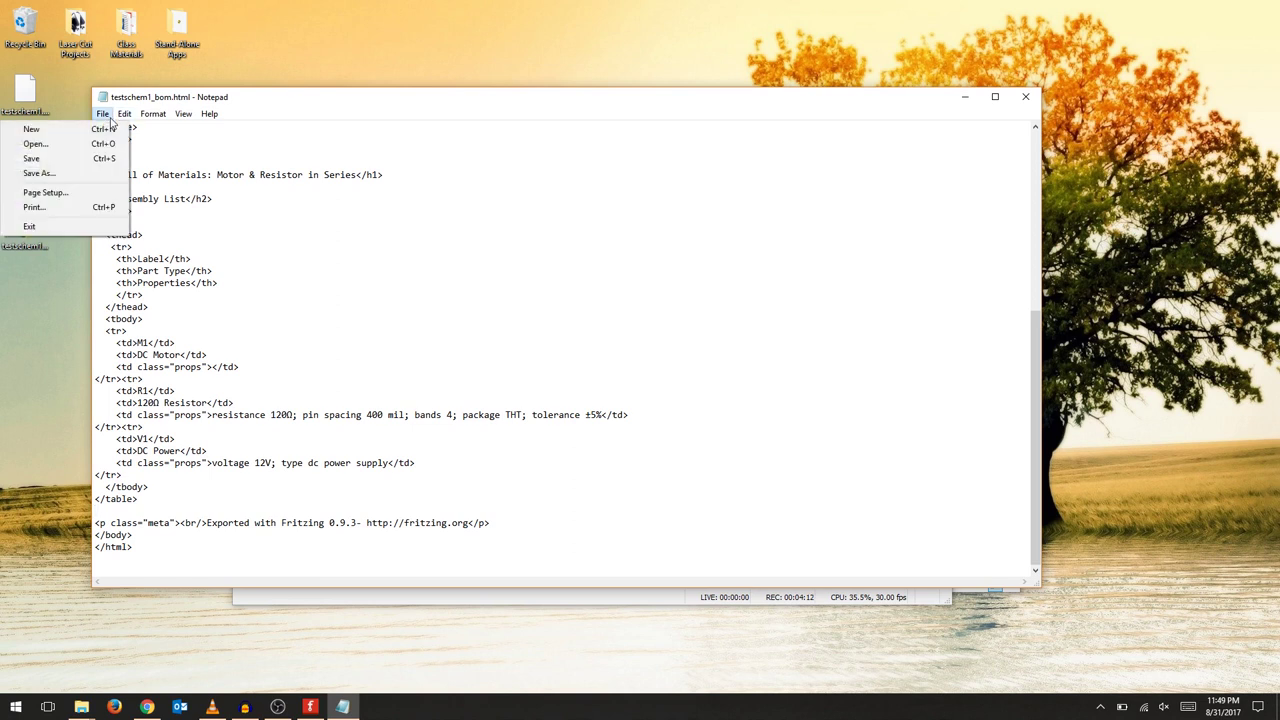
{"action": "left_click", "coordinate": [90, 159]}
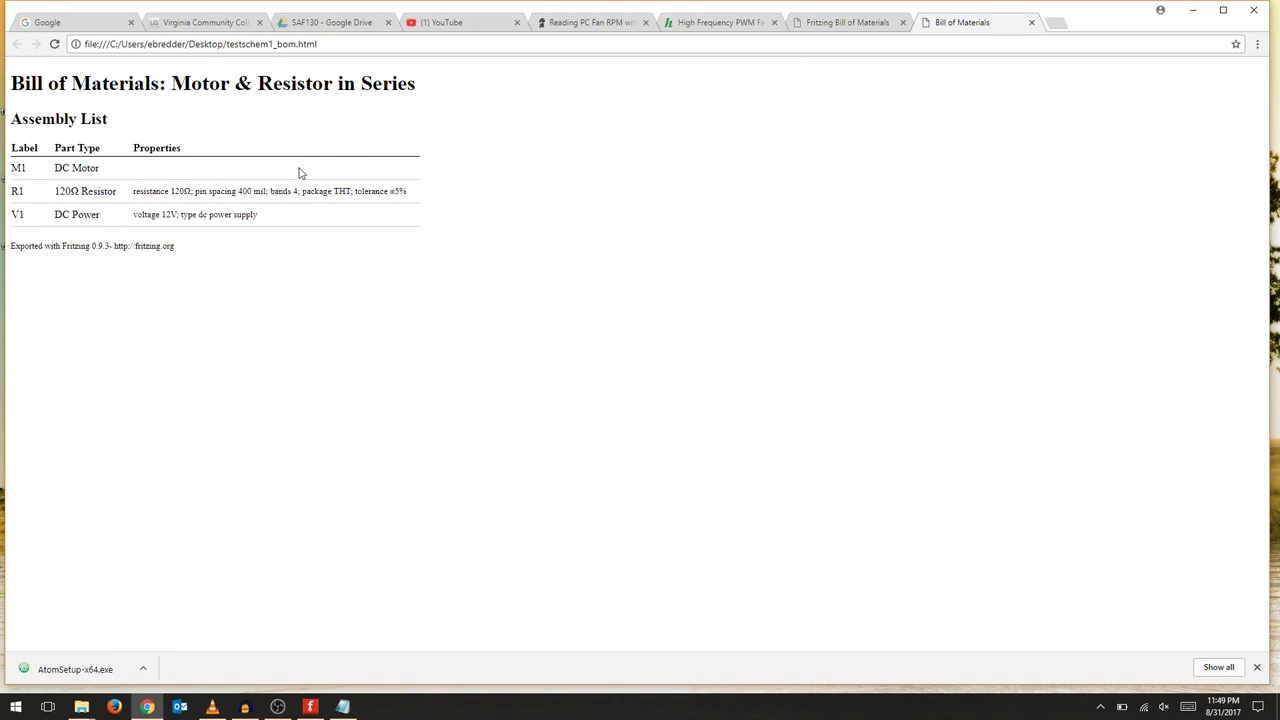
- Switch back to Fritzing to show the 12V, 120Ω and motor series schematic
{"action": "left_click", "coordinate": [316, 708]}
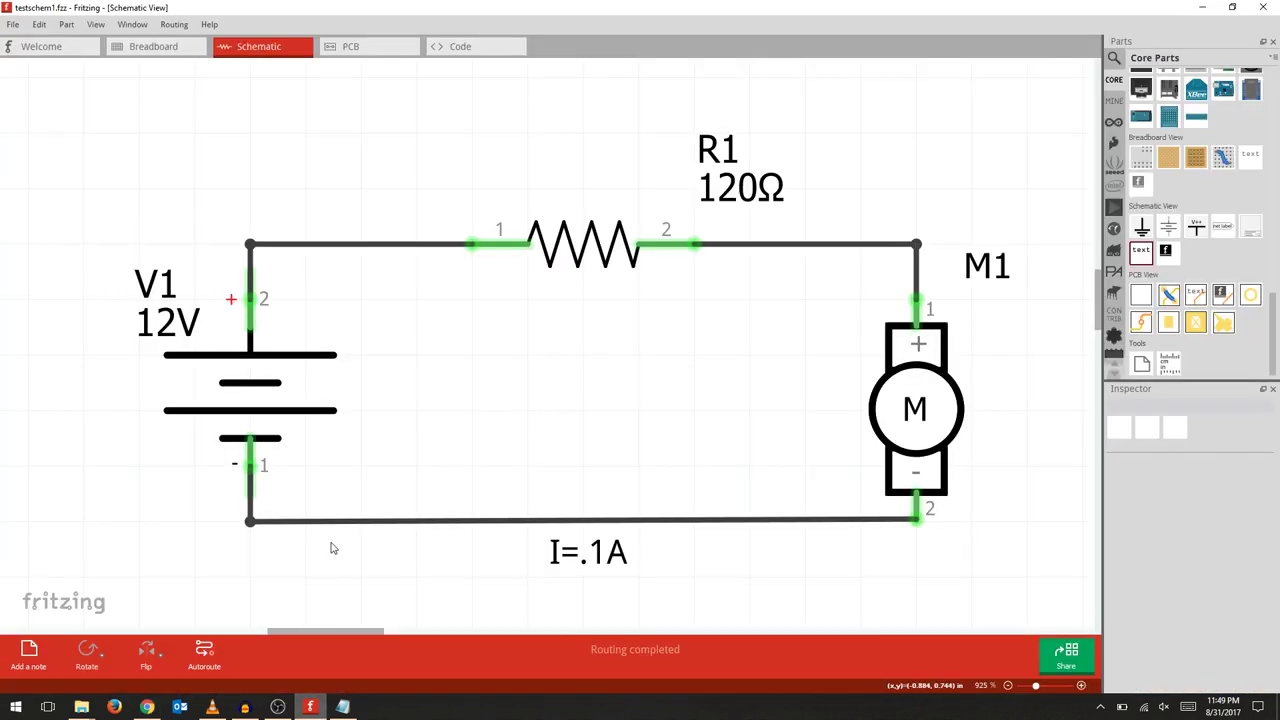